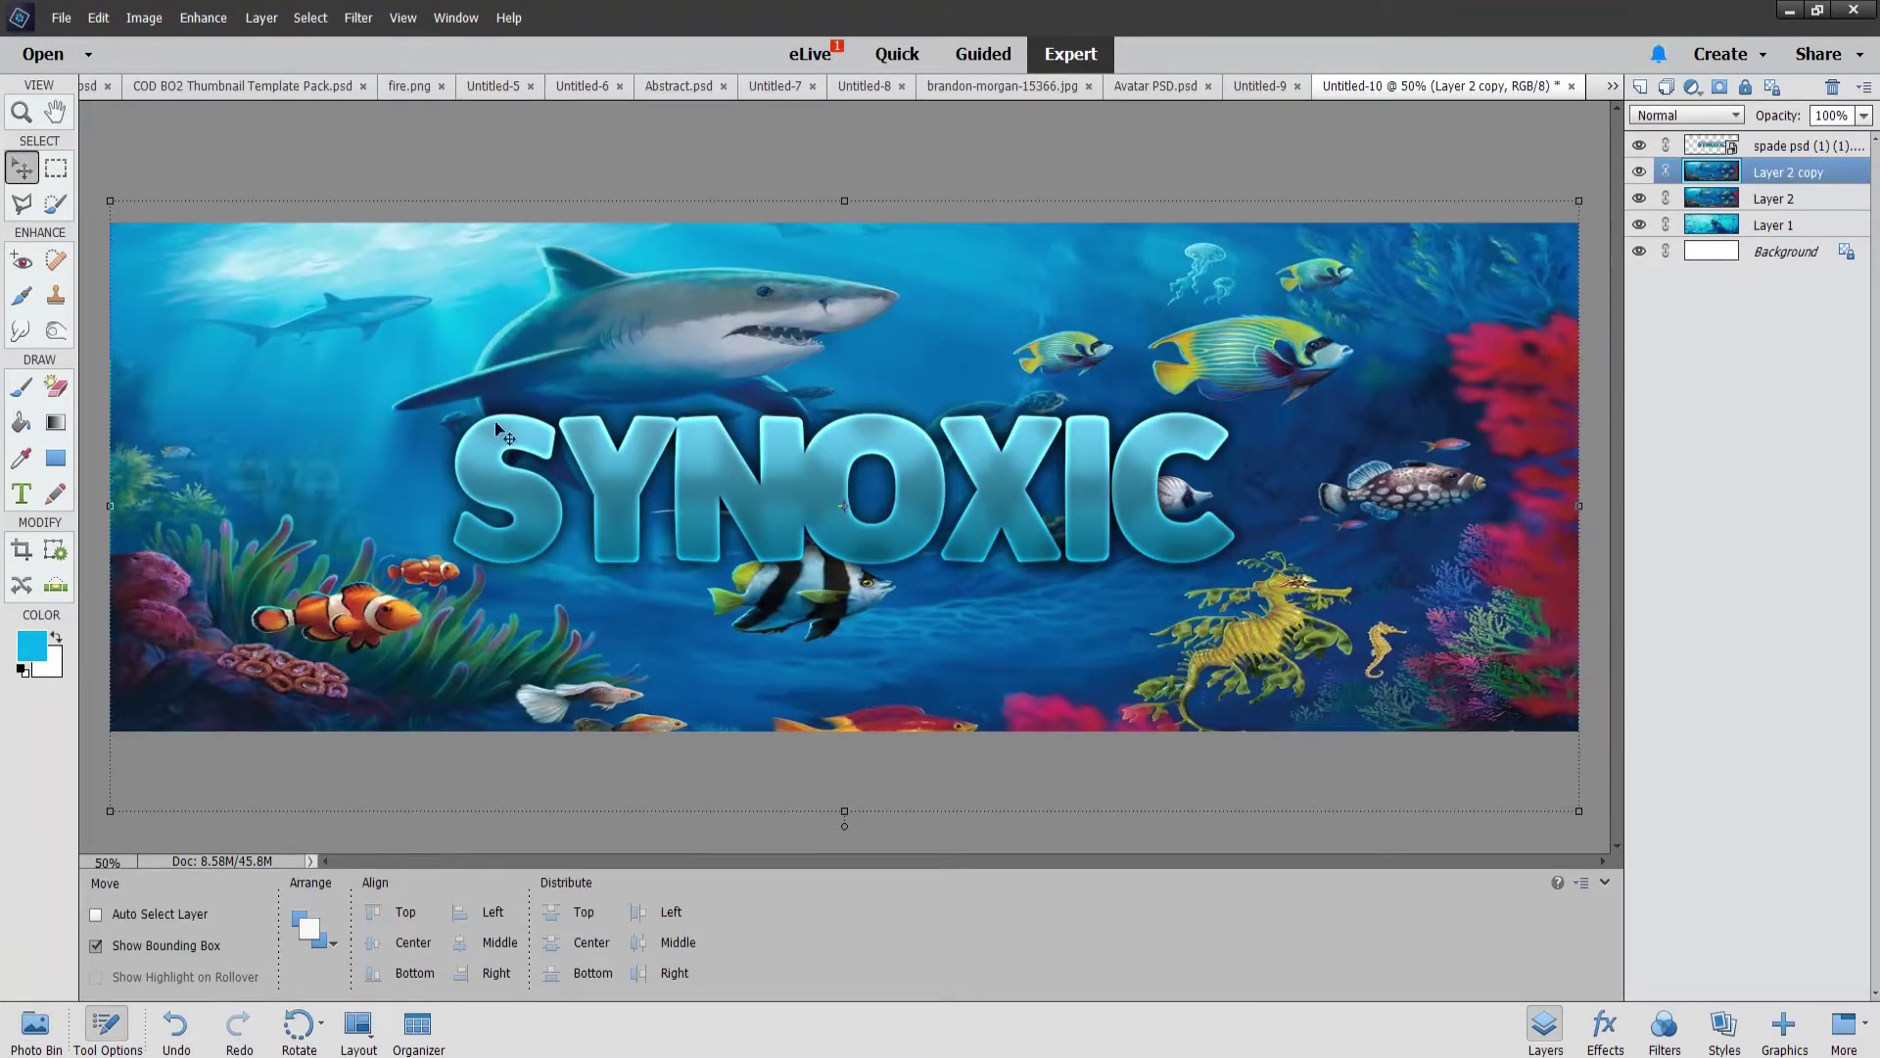
Step: Move Layer 2 copy above the SYNOXIC text layer and undo a trial eraser stroke
drag(1788, 171, 1761, 140)
key(e)
key(e)
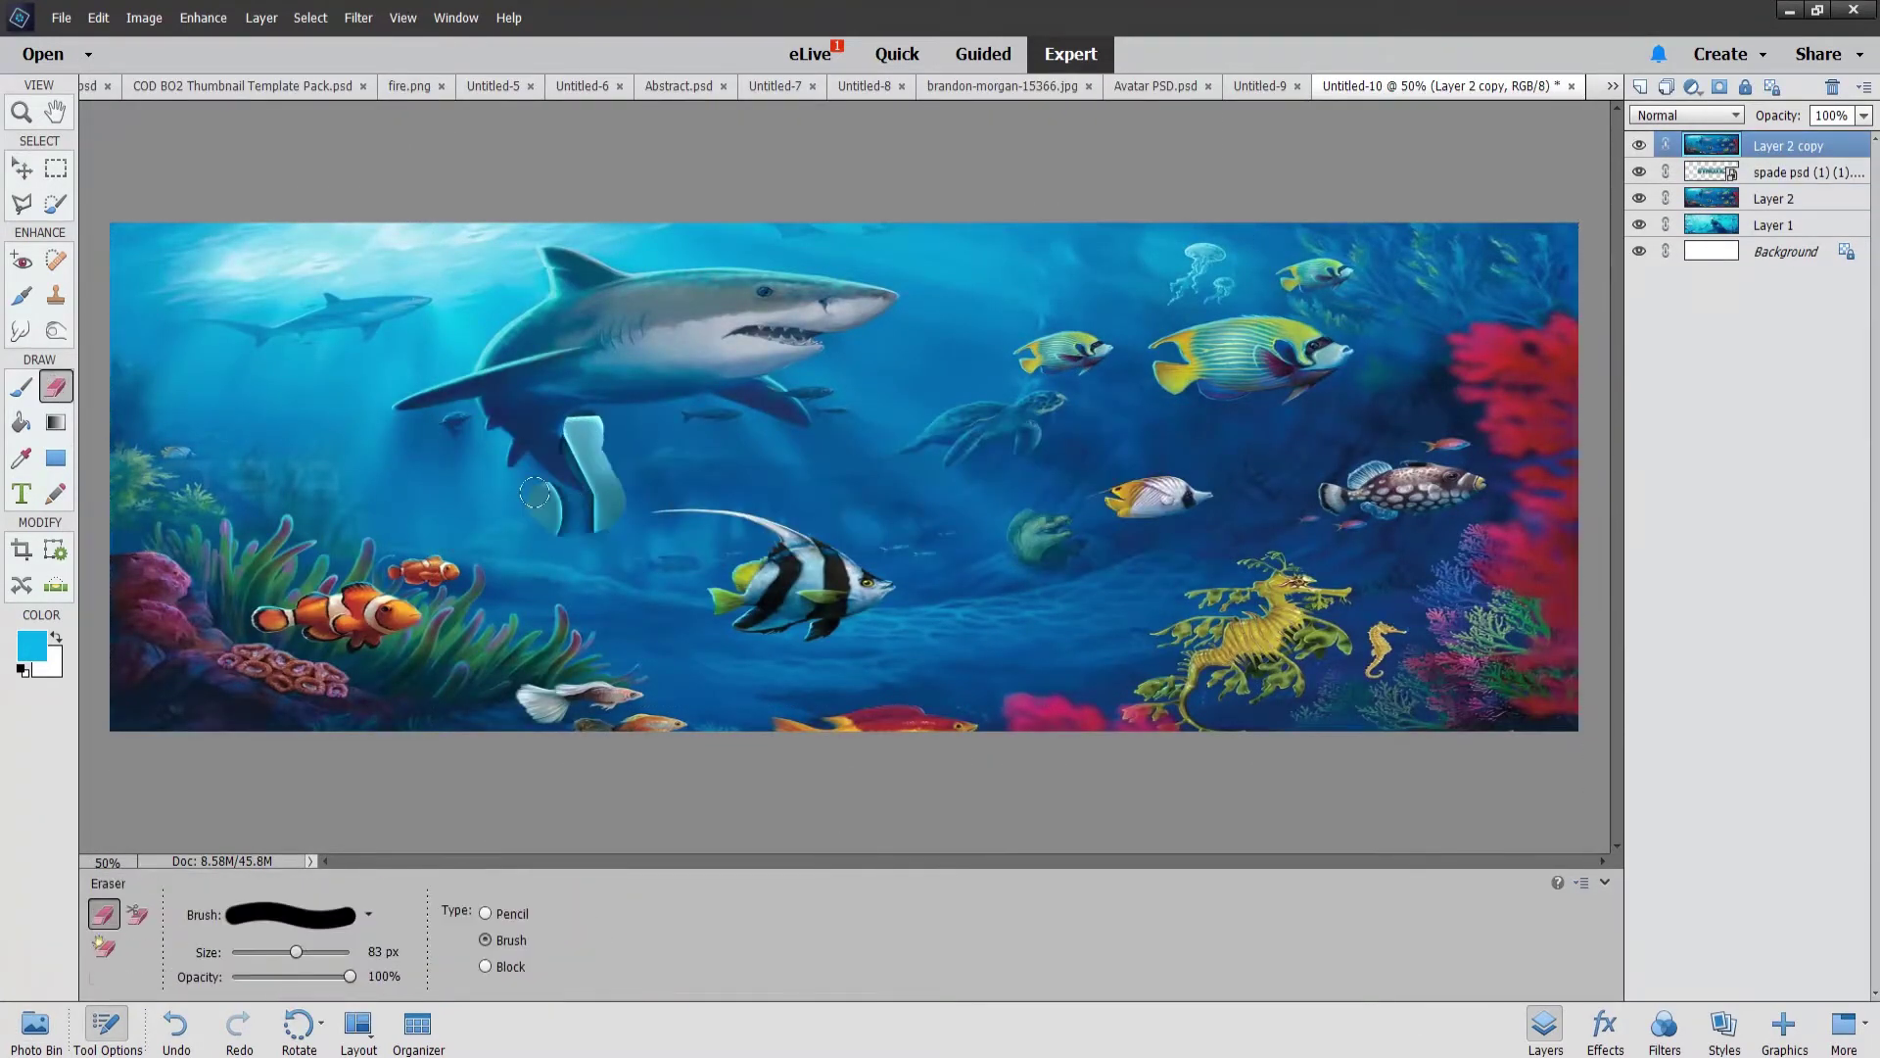
key(ctrl+z)
key(ctrl+z)
key(ctrl+z)
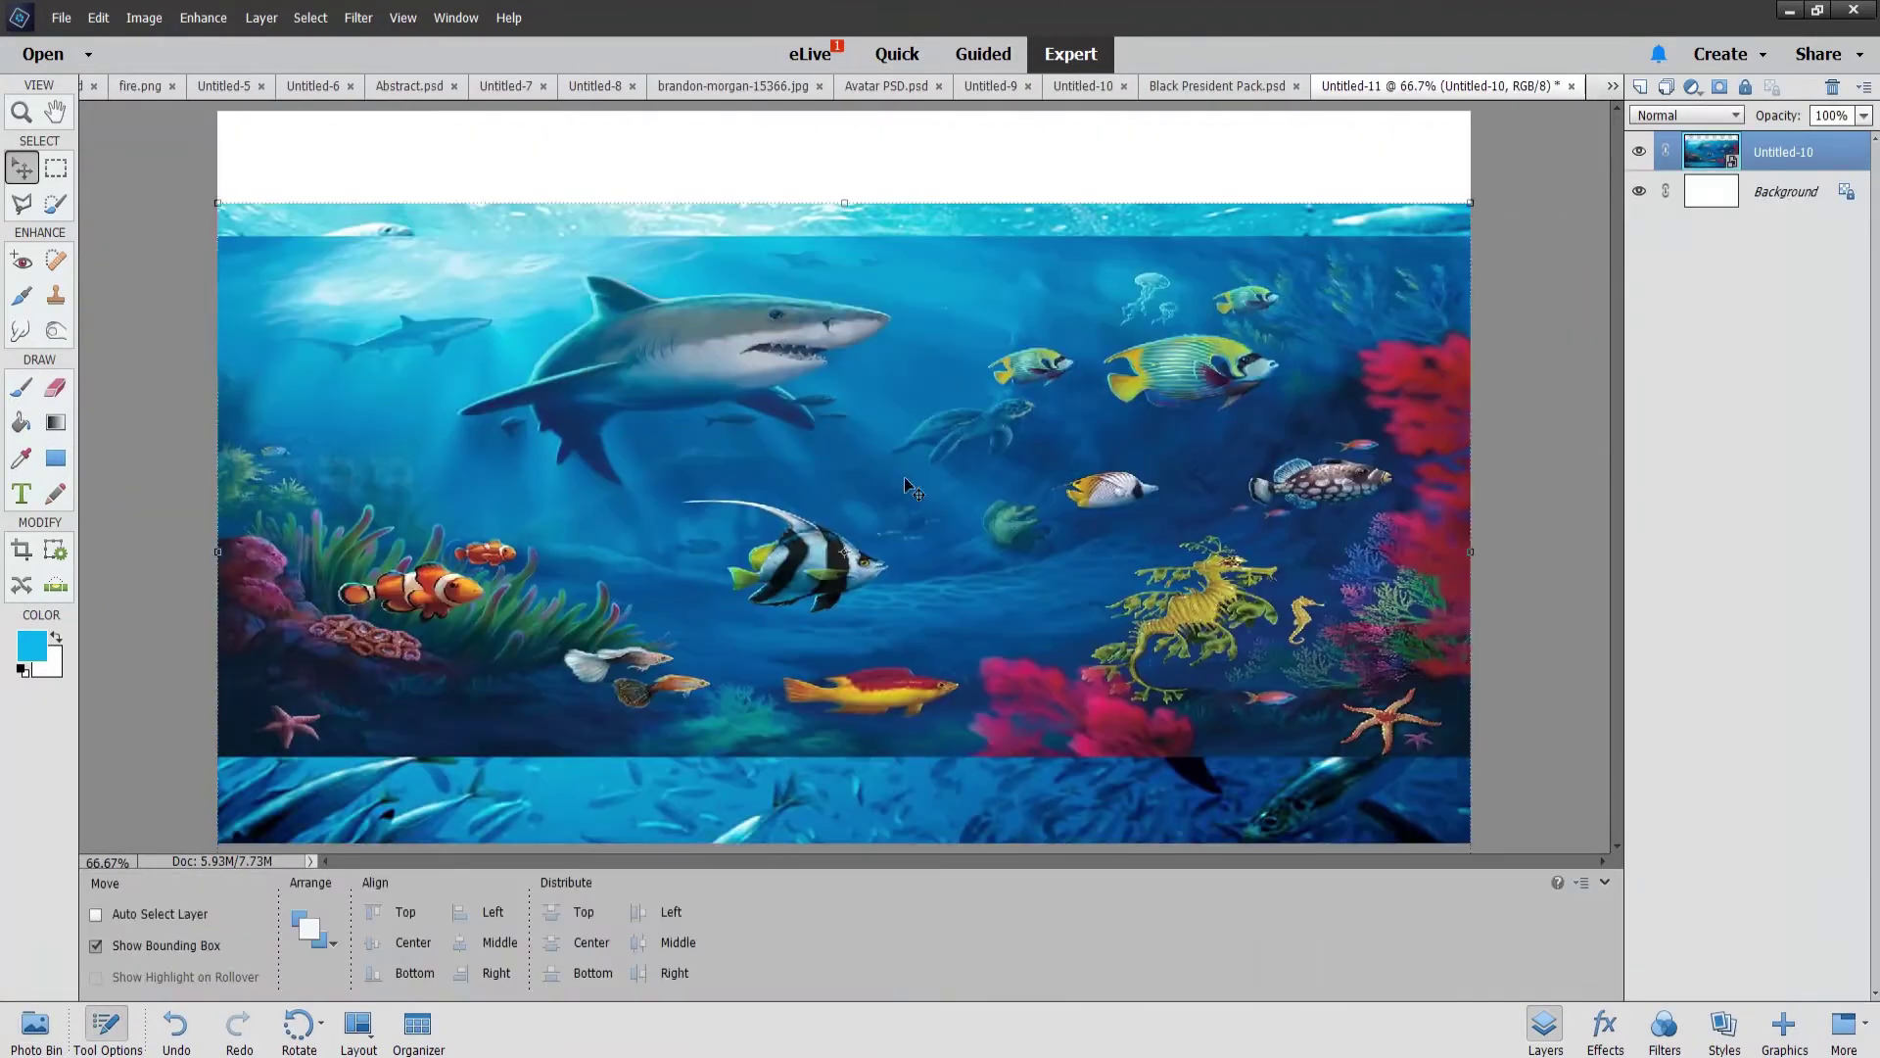
Step: Zoom in on the shark in Untitled-11 and outline it with the Polygonal Lasso
key(z)
drag(616, 324, 686, 324)
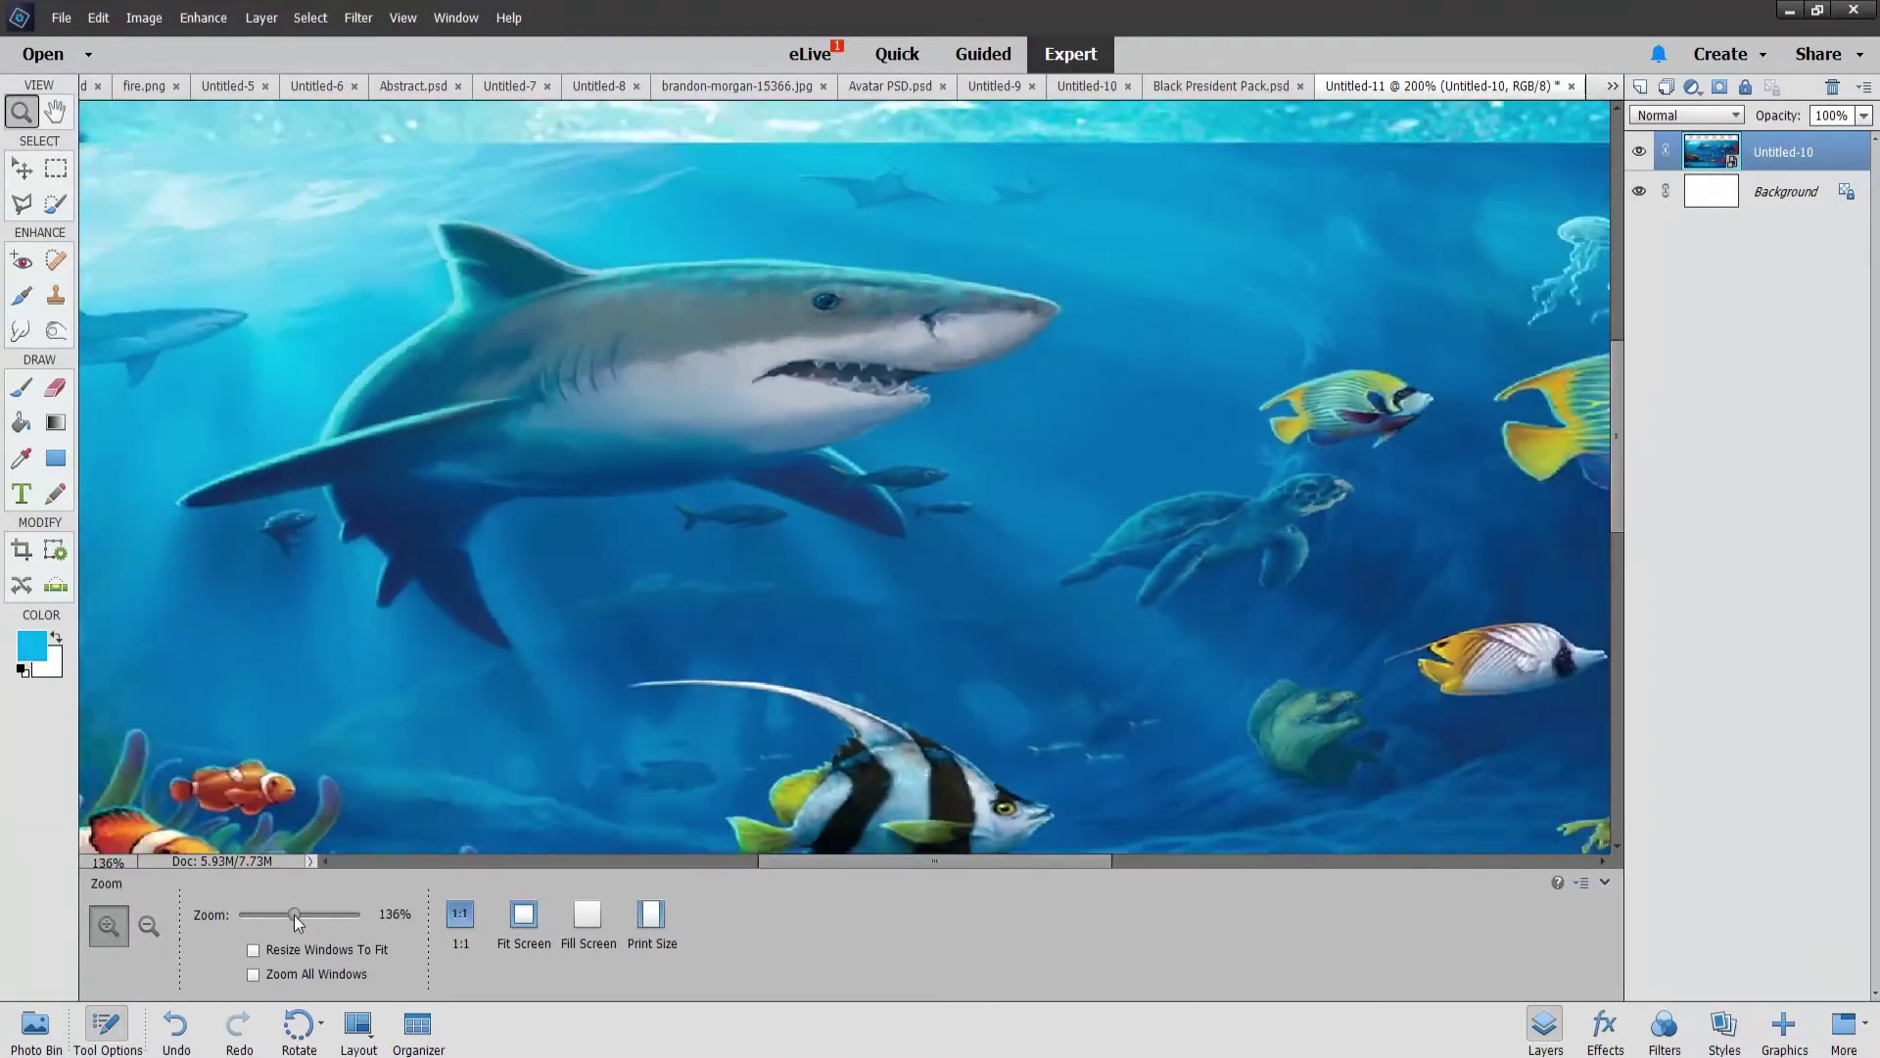
key(l)
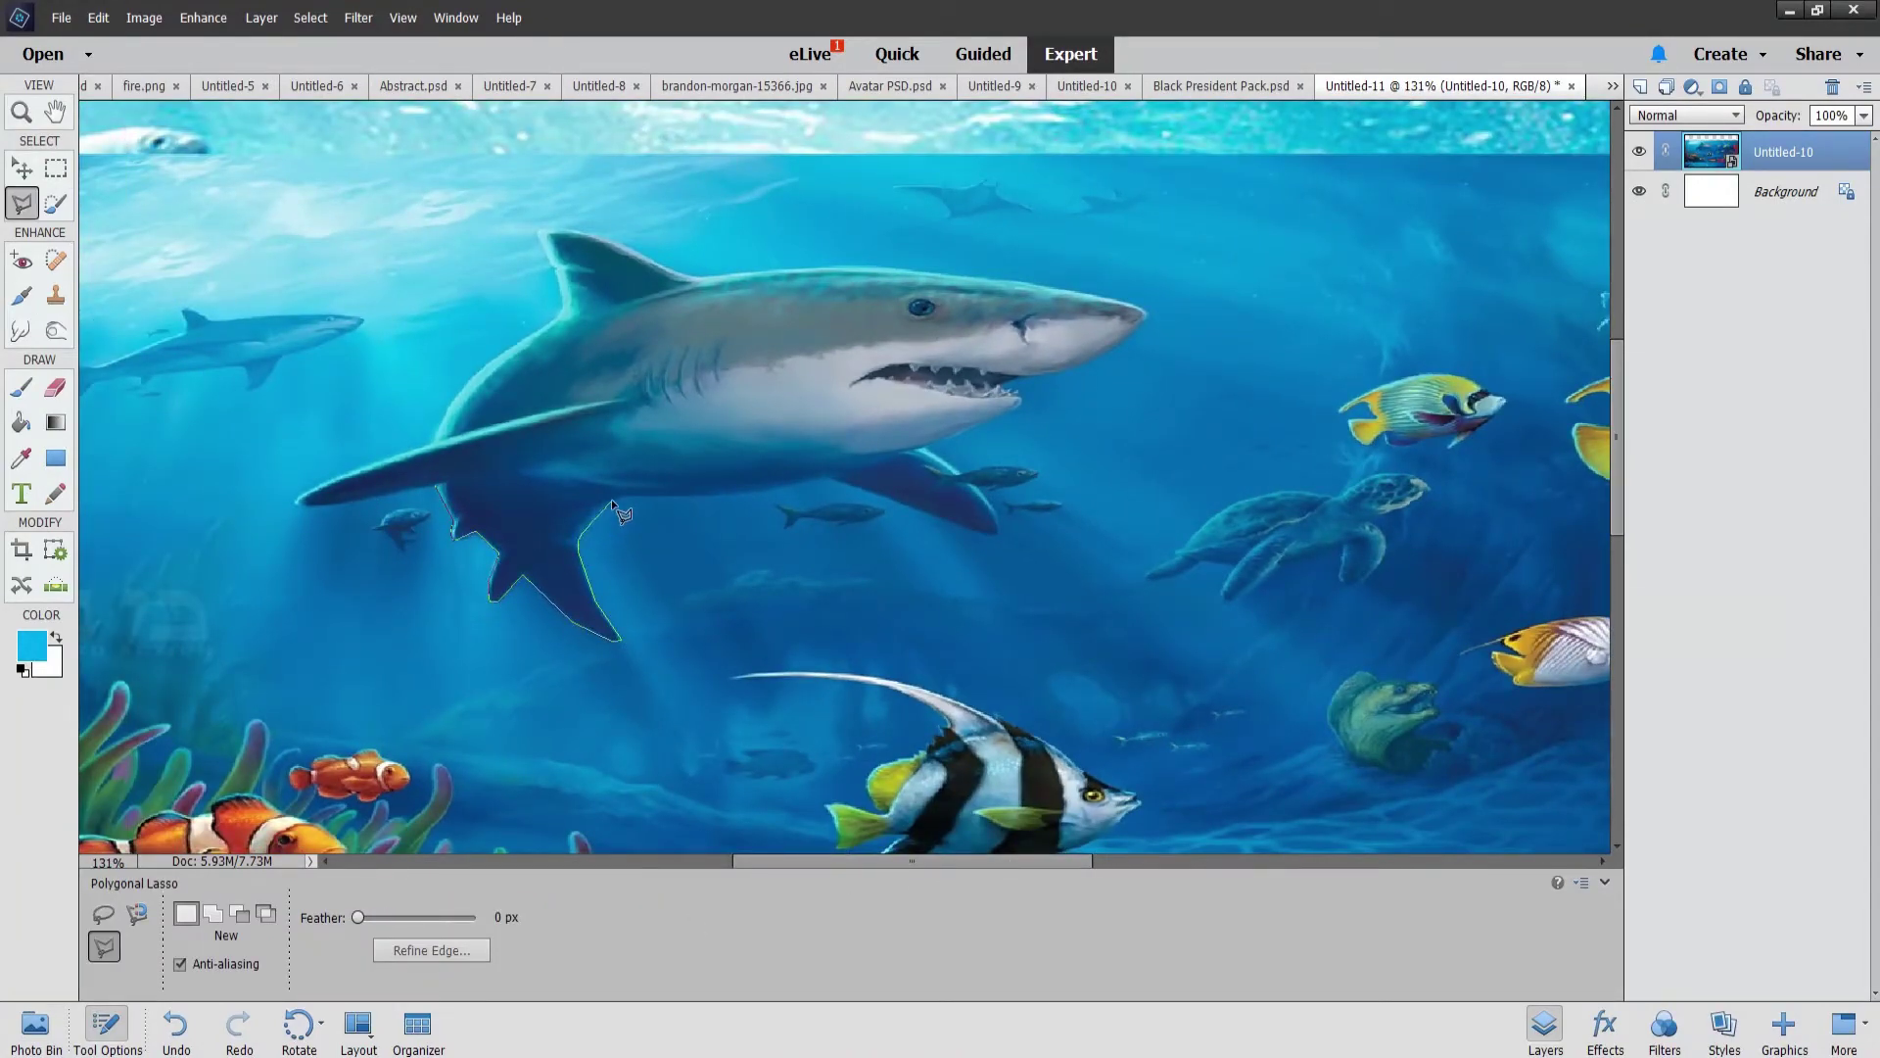
click(997, 531)
click(926, 449)
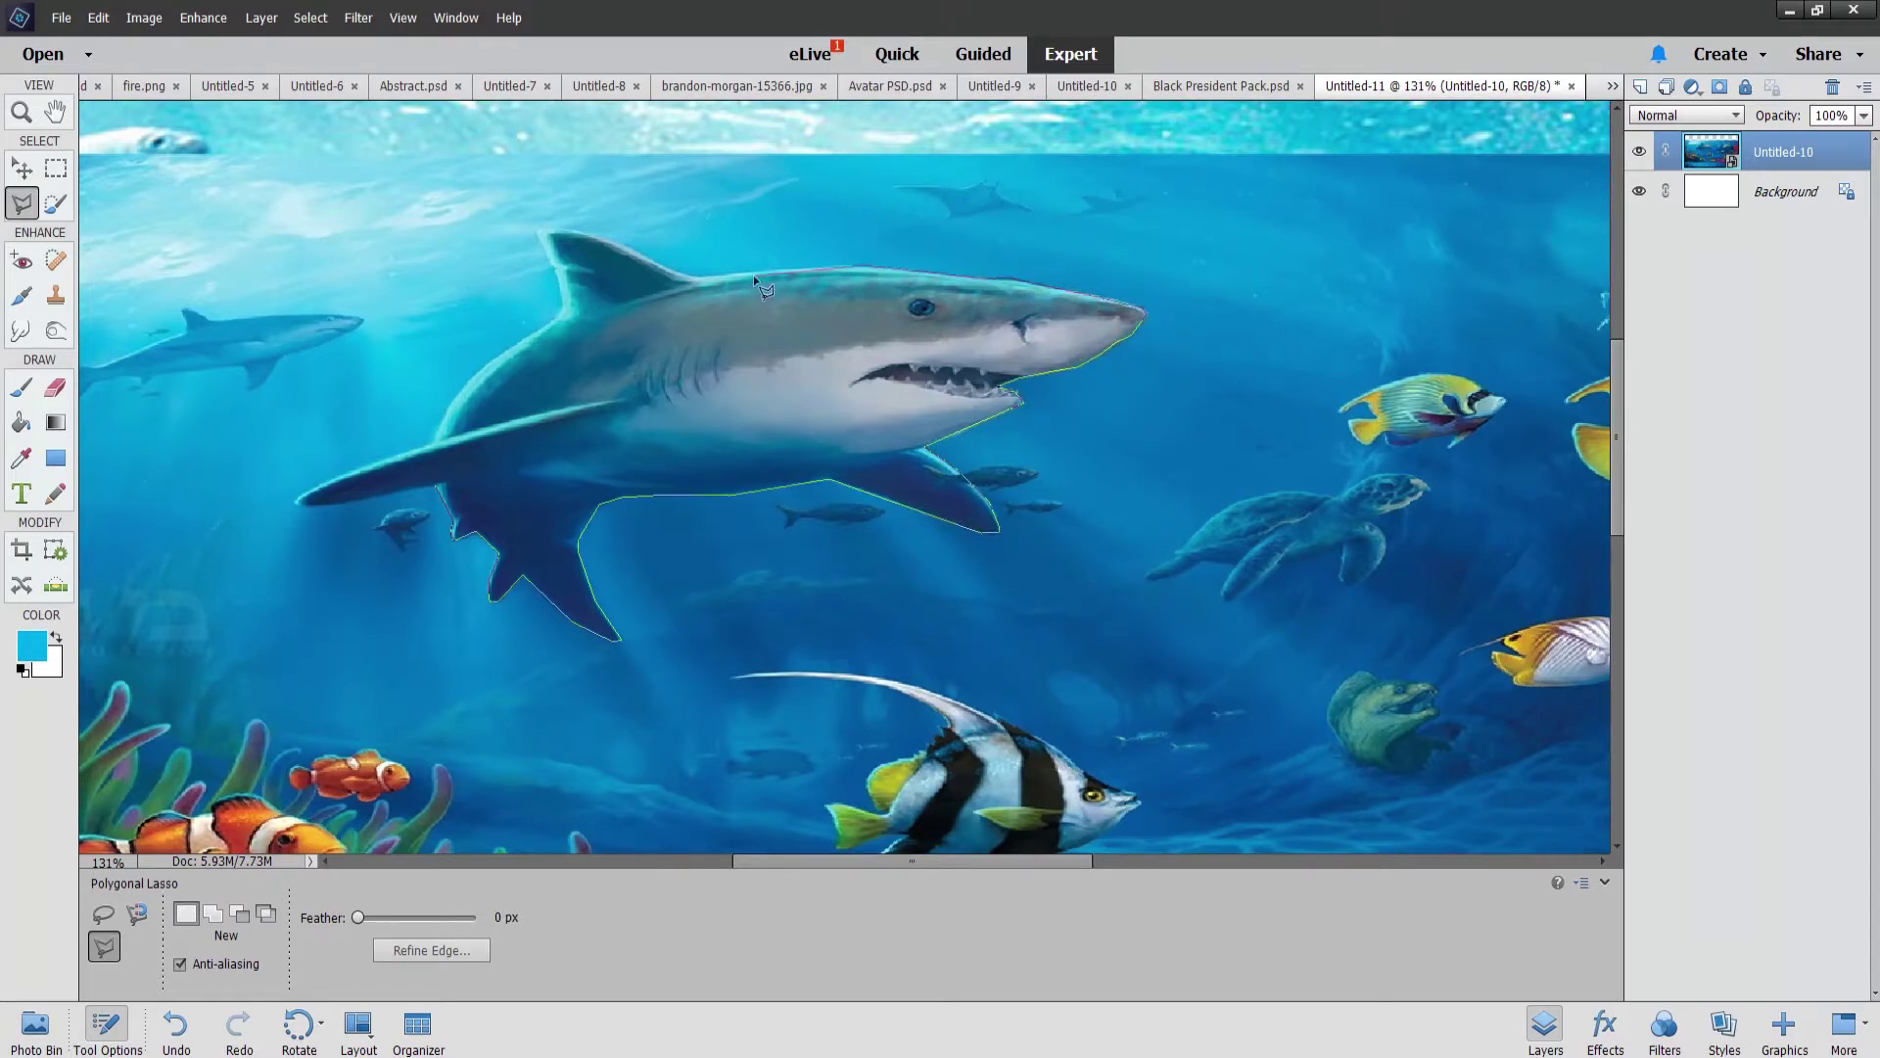
click(539, 229)
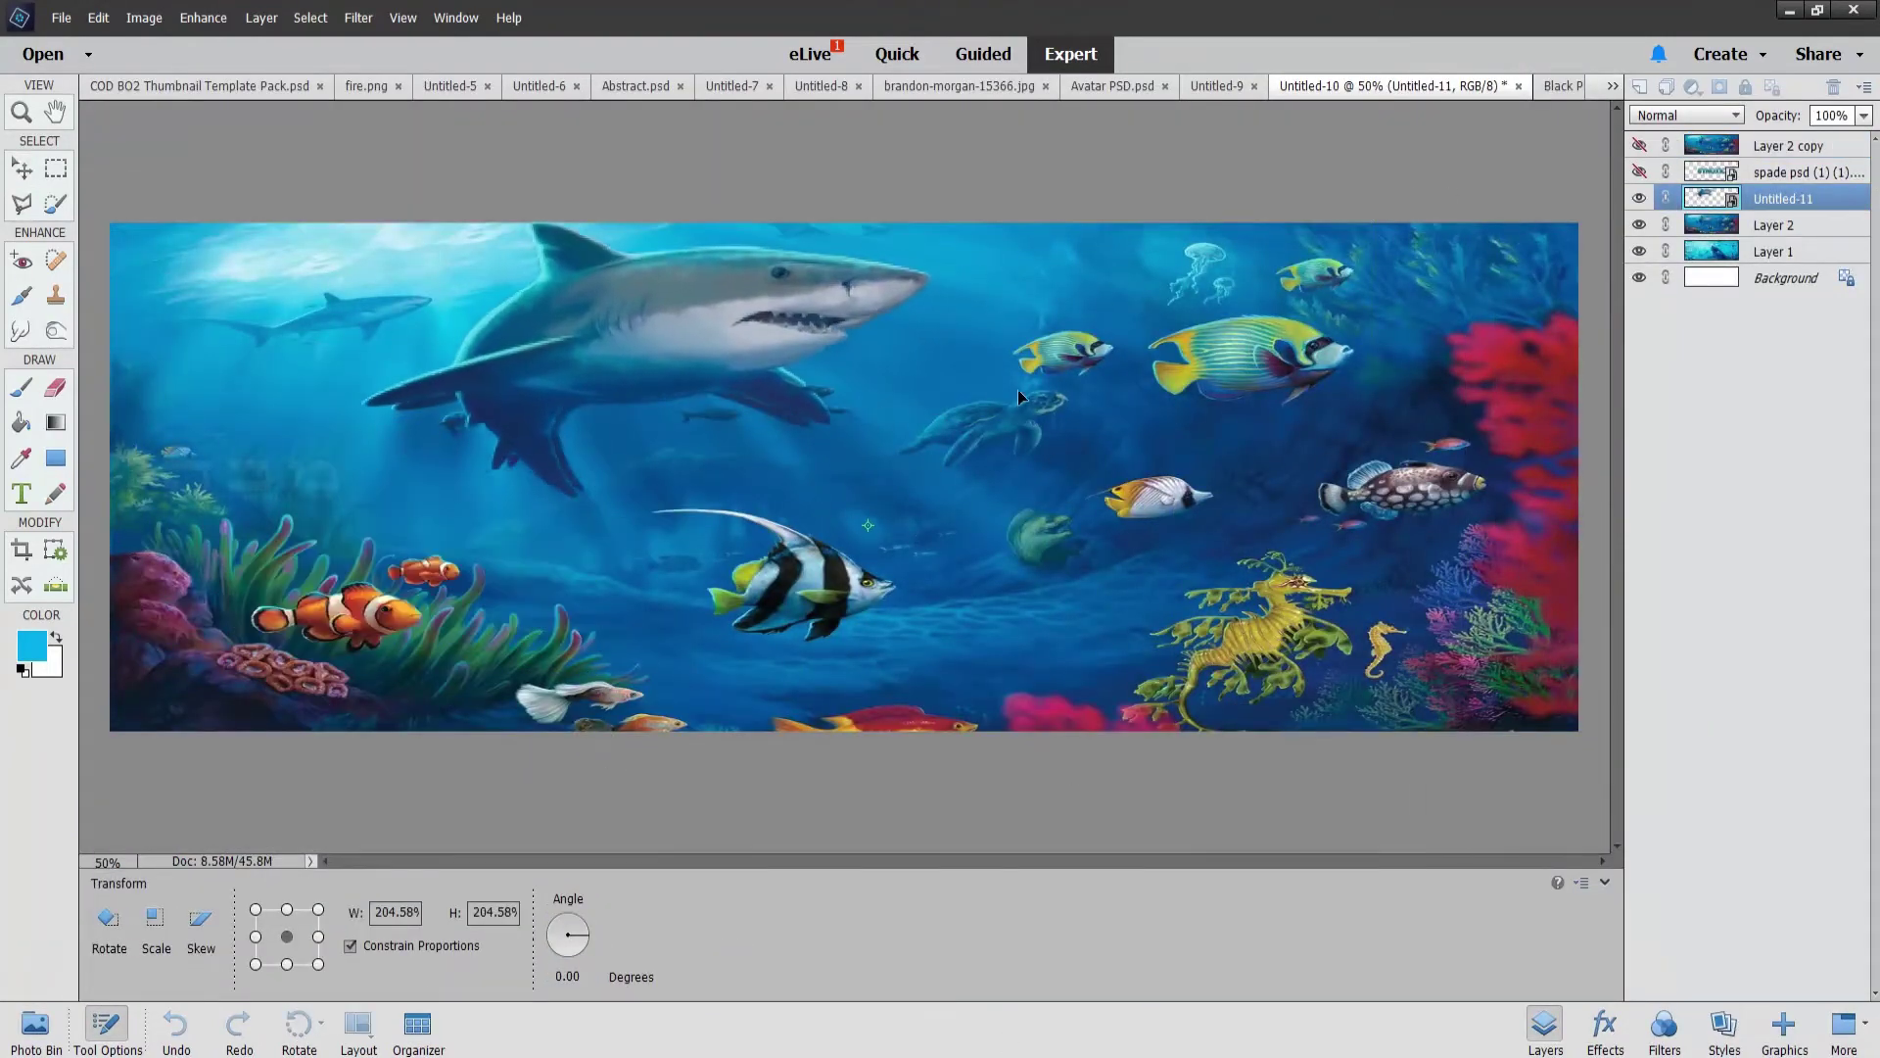
Step: Stretch the pasted layer to fit, enlarge the shark, and erase the ocean copy over the letters
drag(1127, 346, 1446, 410)
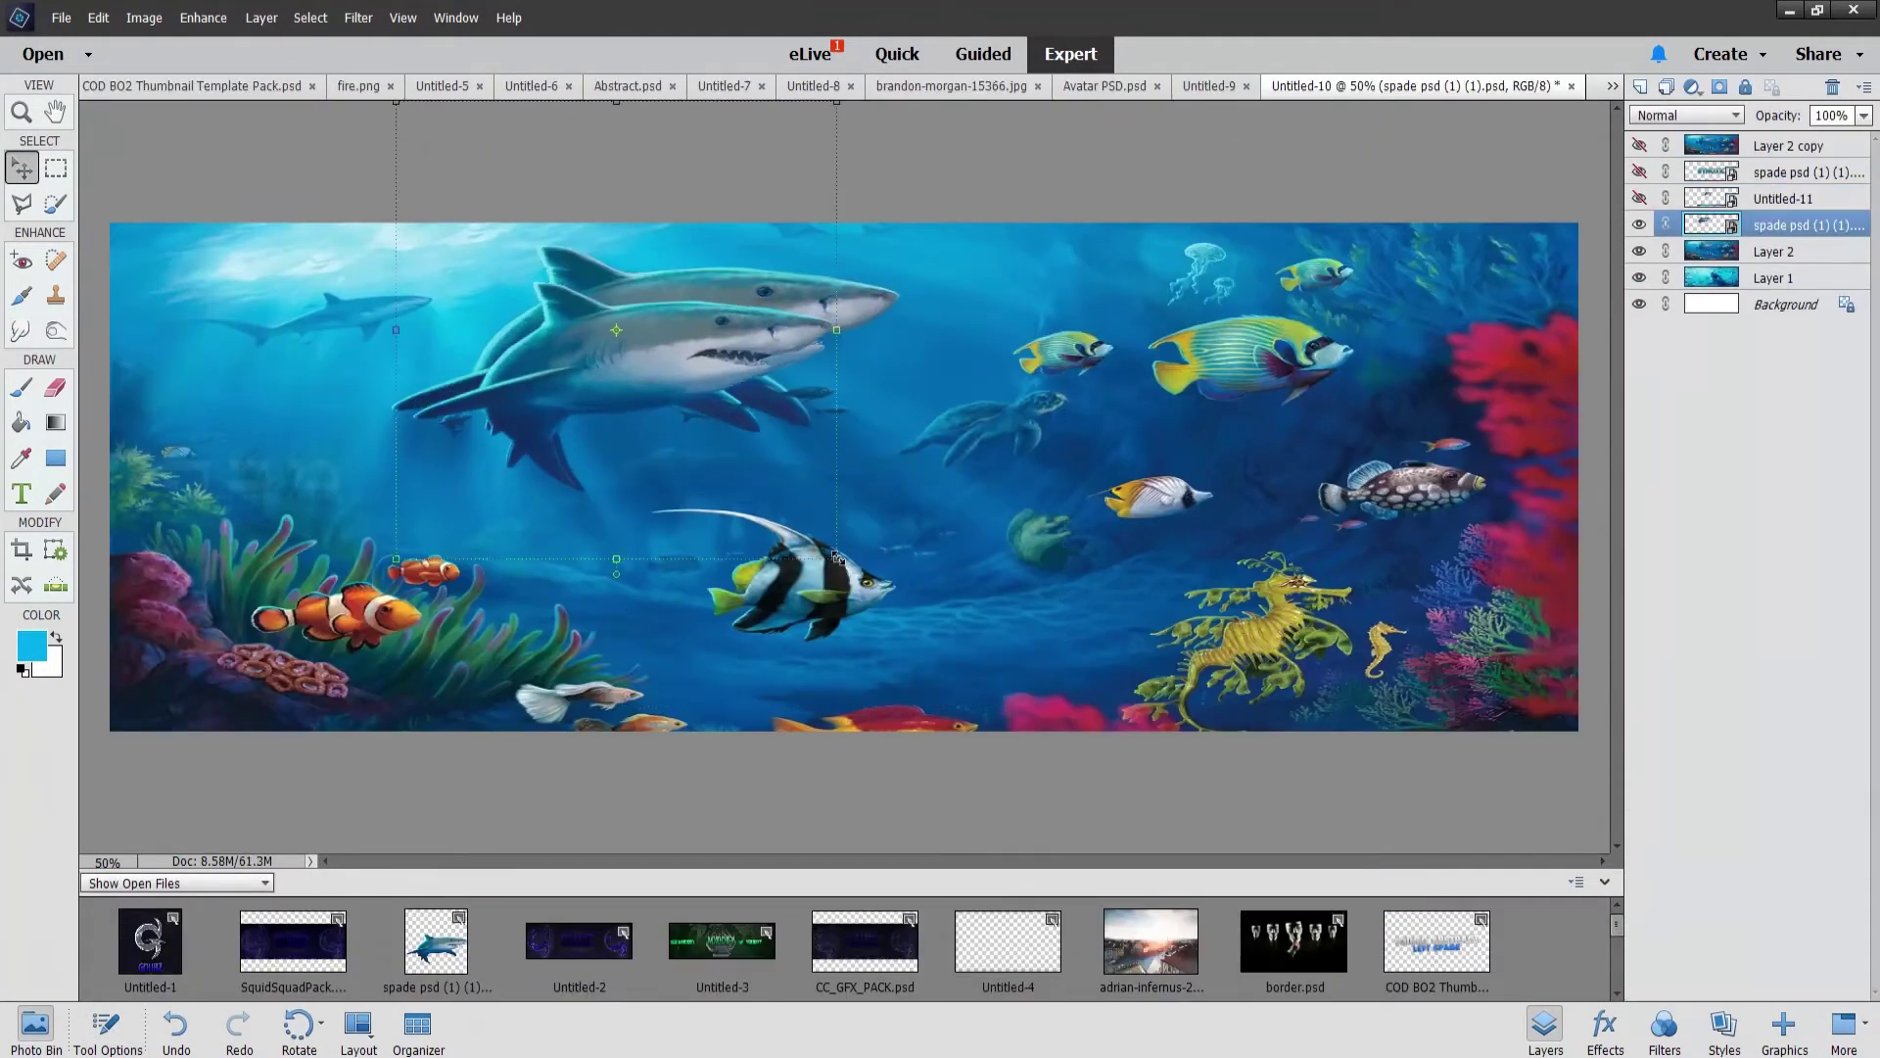
drag(838, 557, 847, 601)
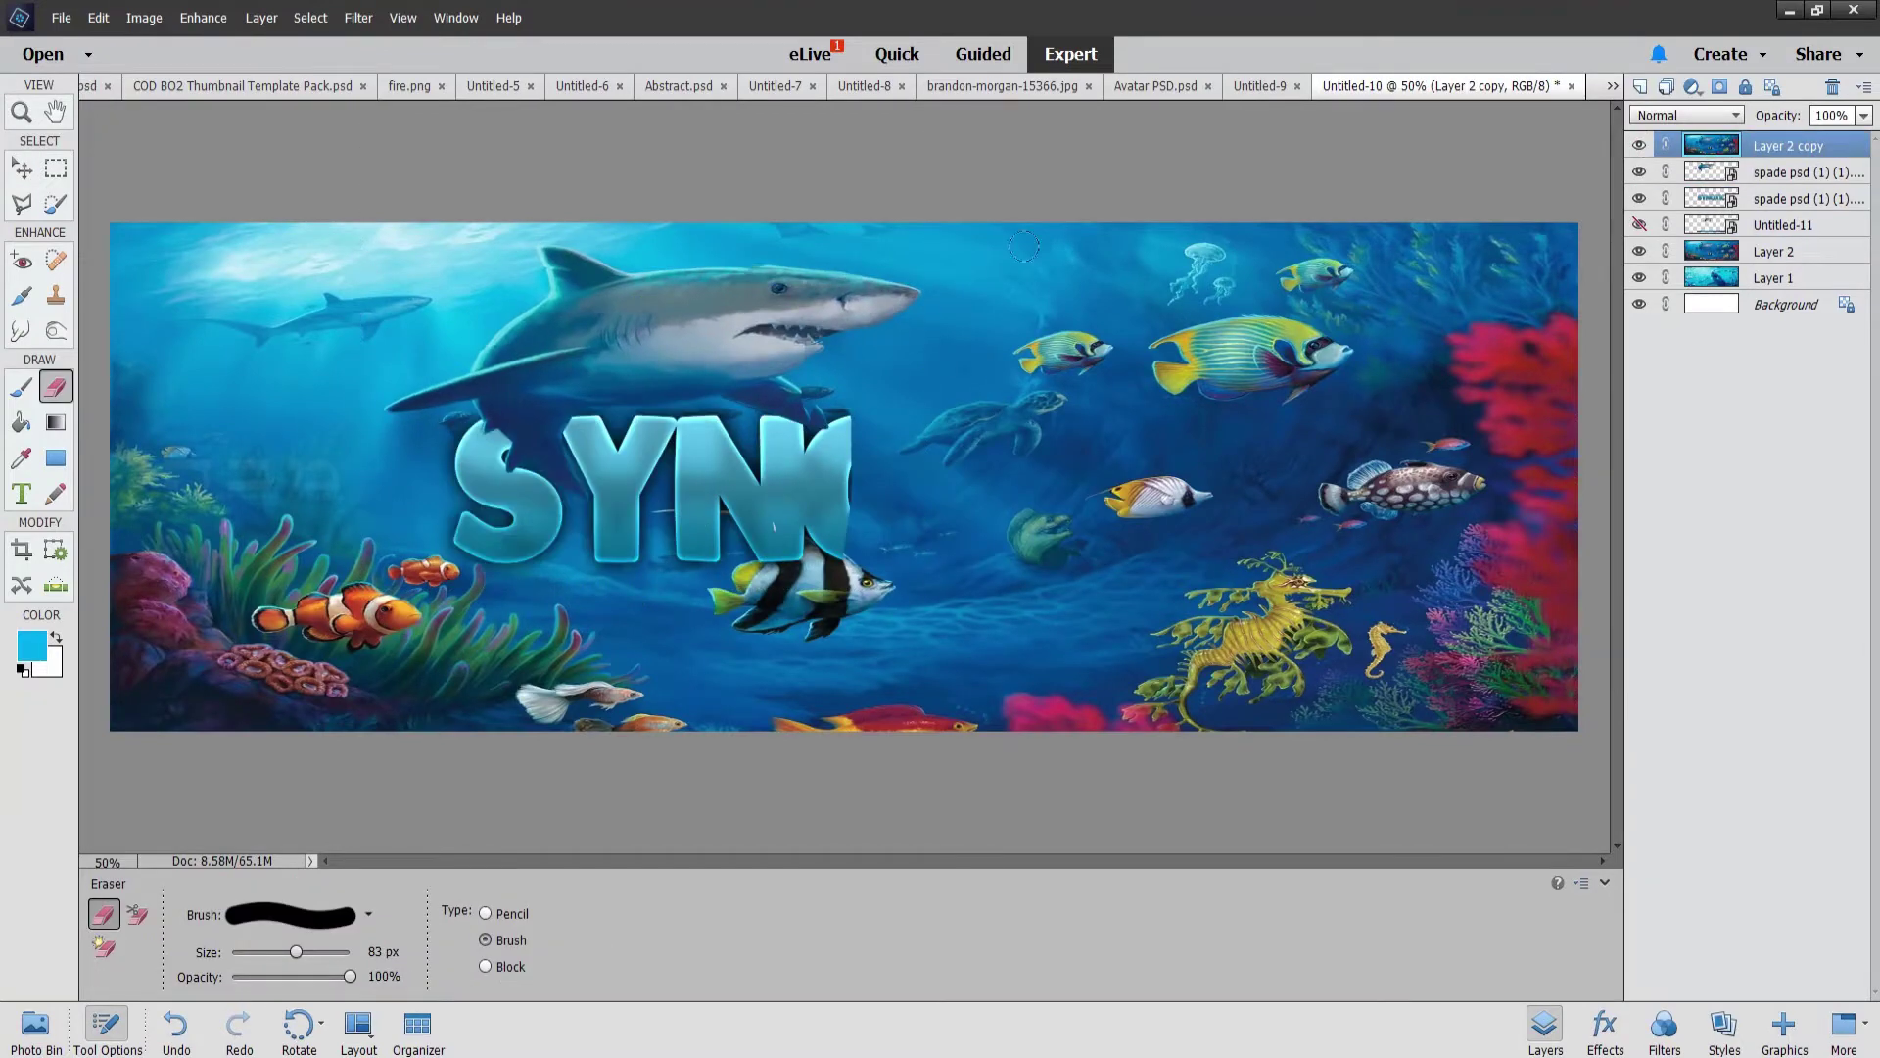
drag(853, 566, 1165, 398)
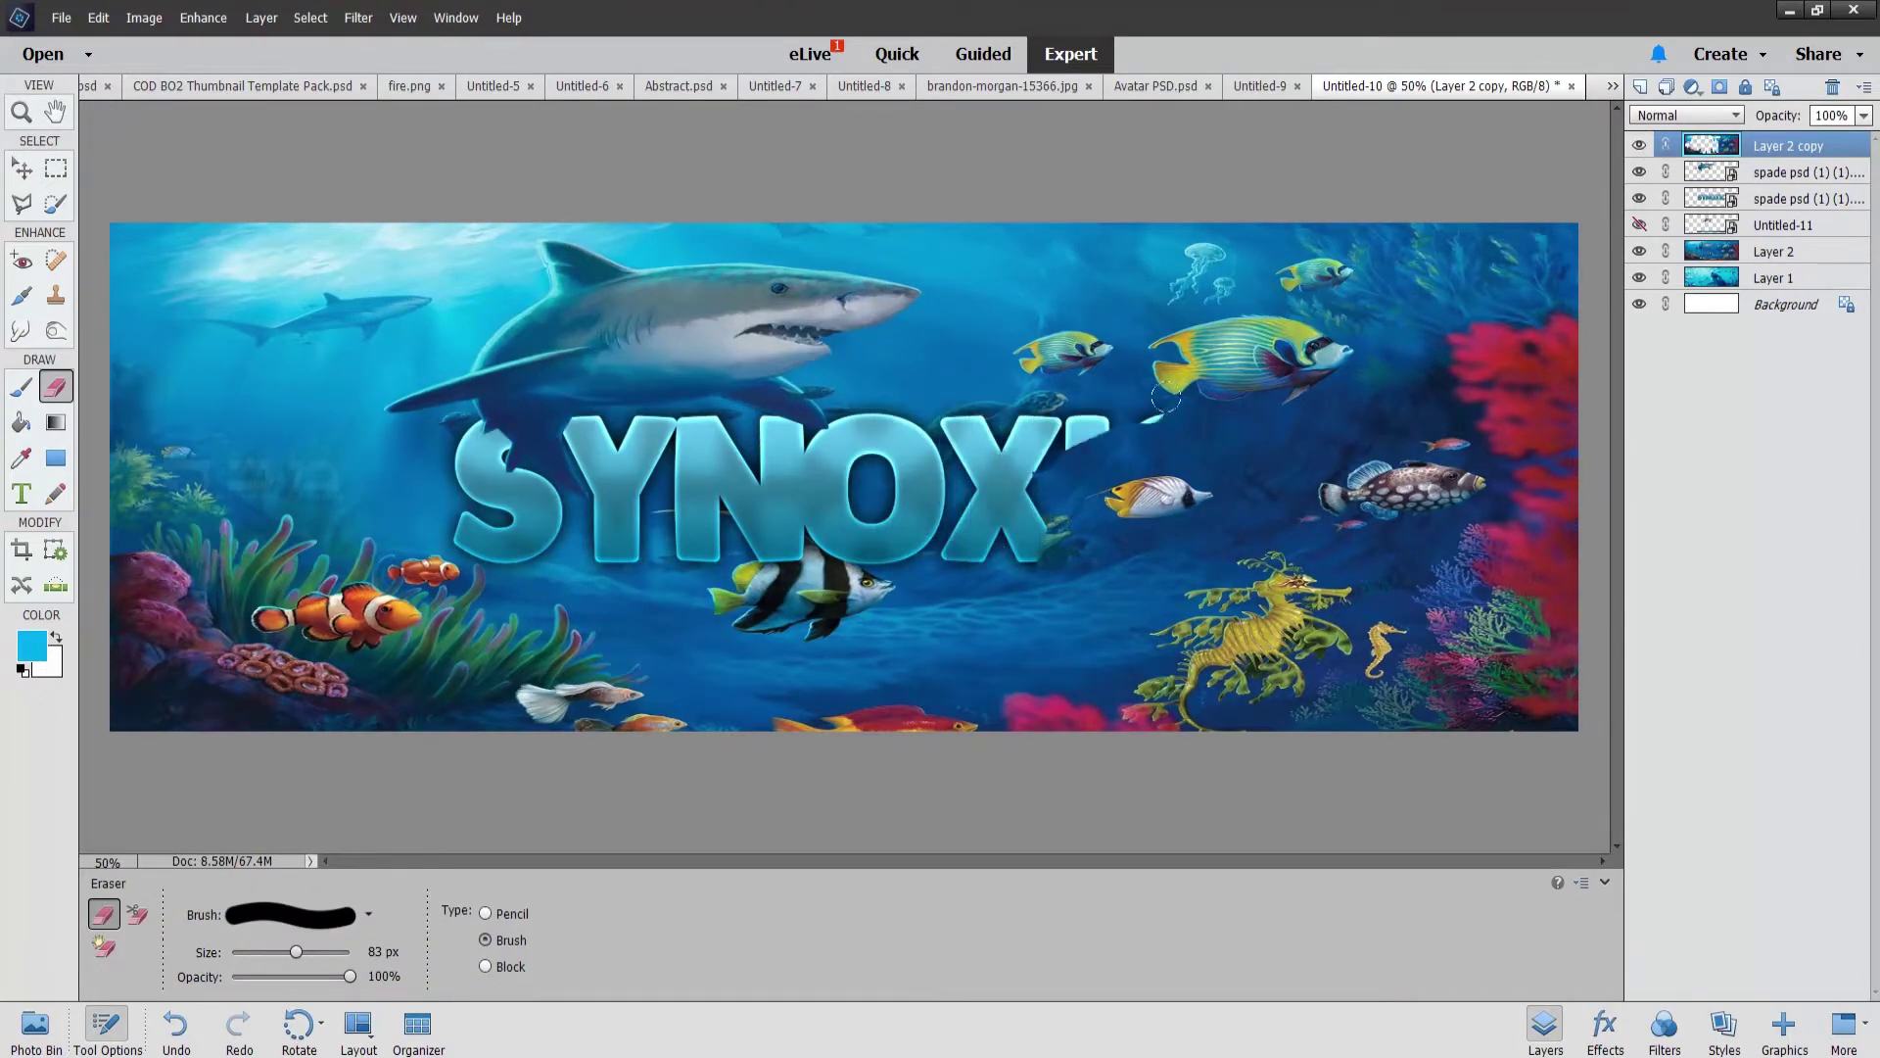
Step: Magic-erase the dark-blue patch around the fish by the C, then zoom out and select Layer 1
key(z)
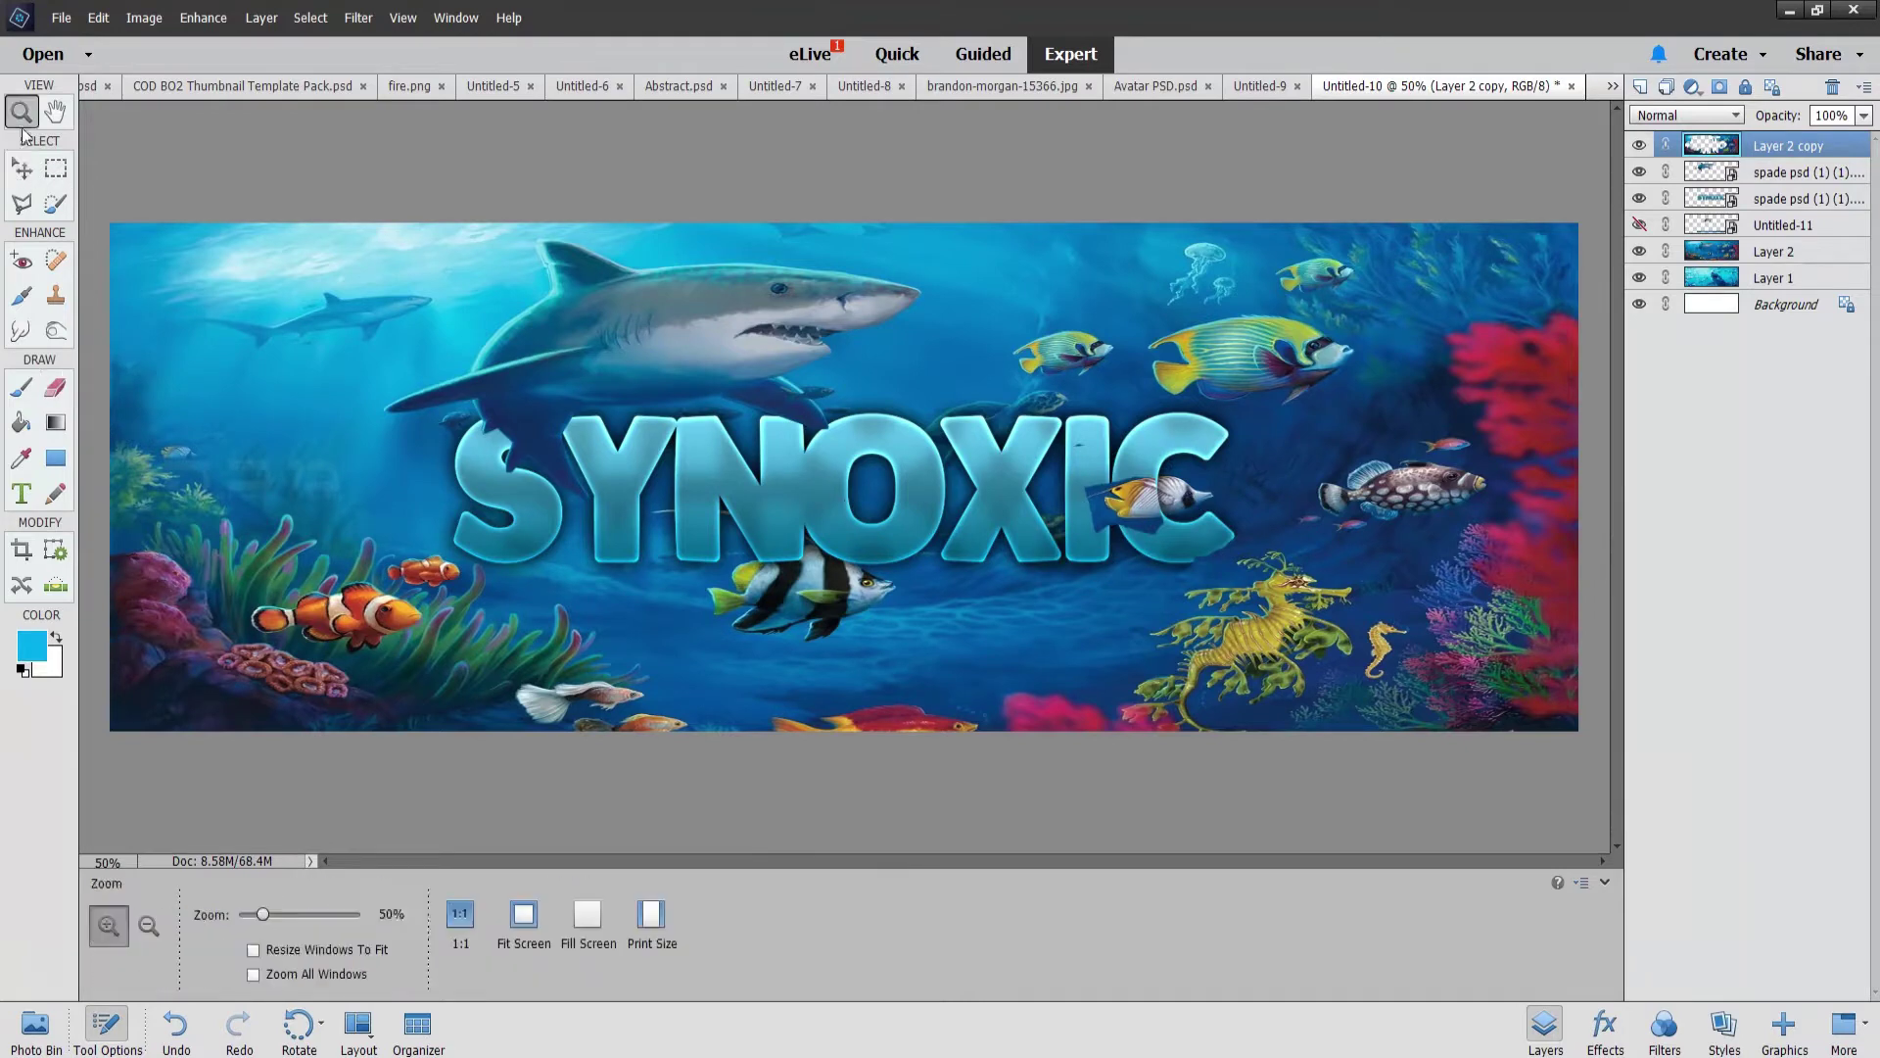
click(1146, 500)
key(e)
click(104, 913)
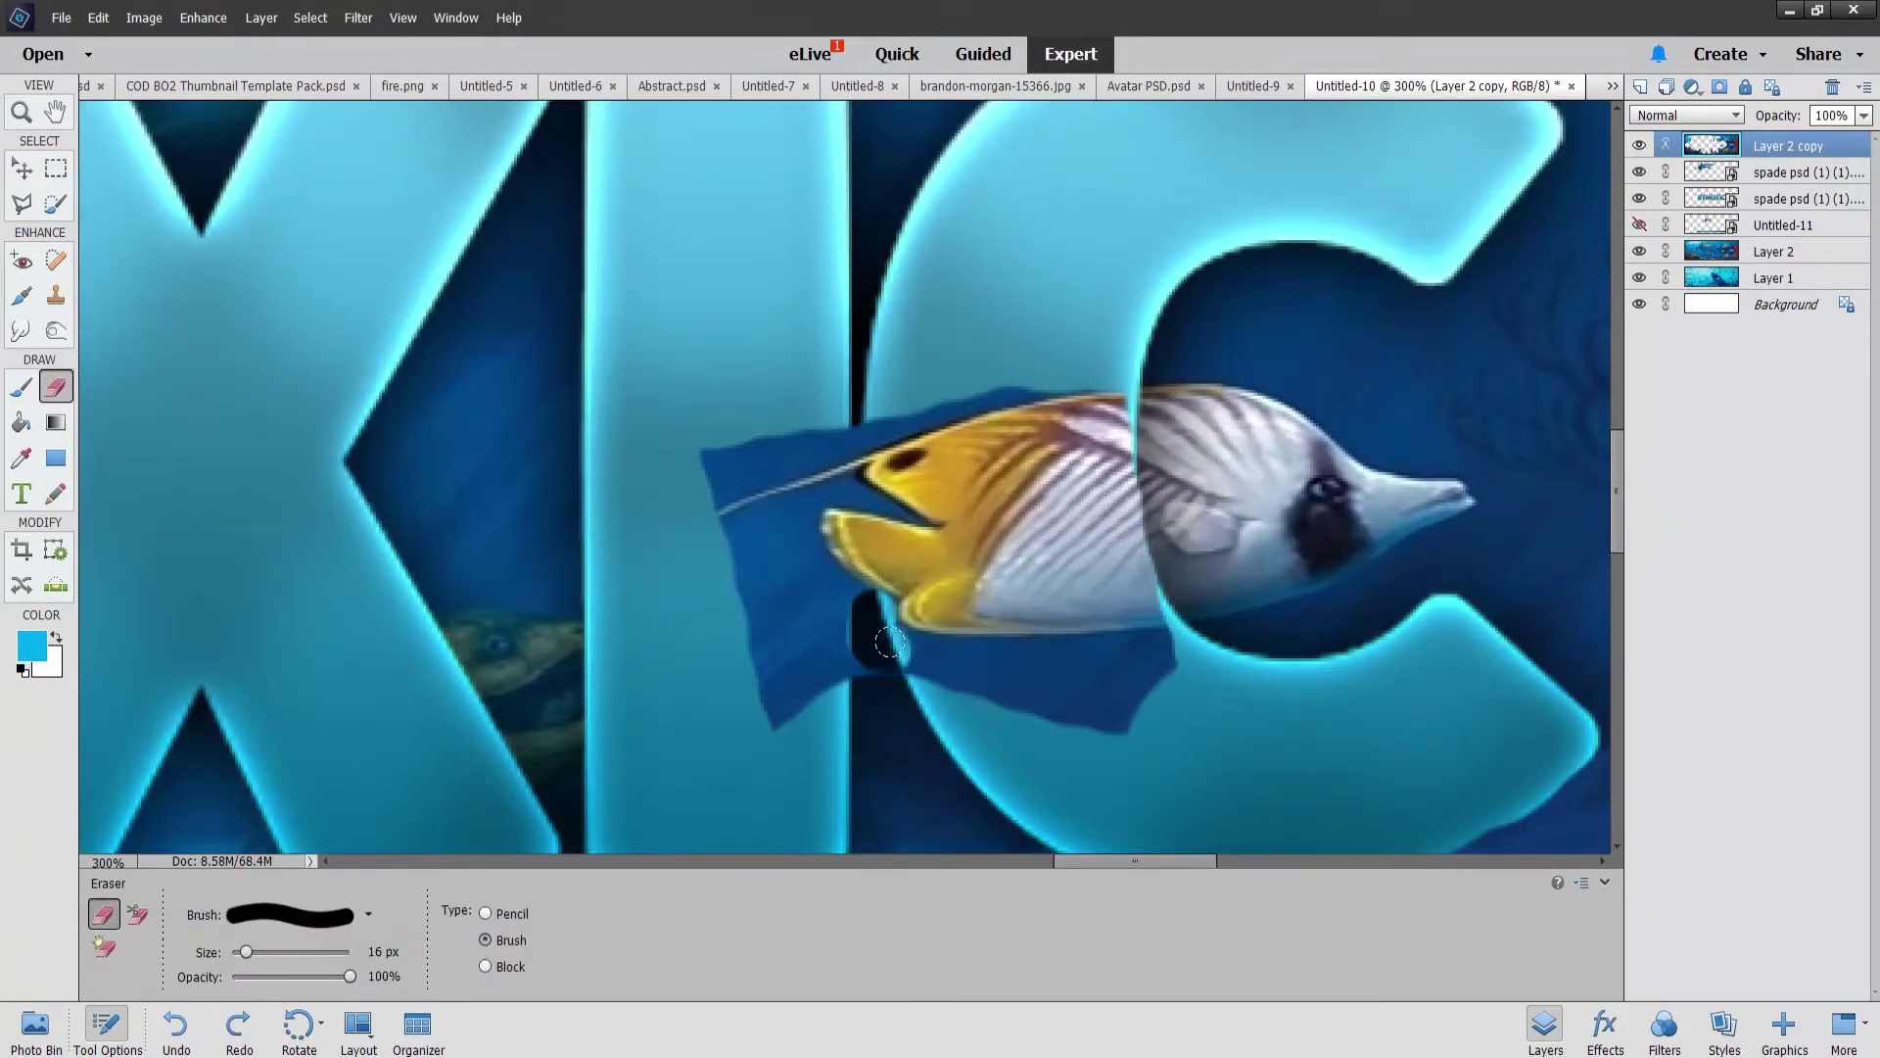
key(e)
key(e)
click(1035, 542)
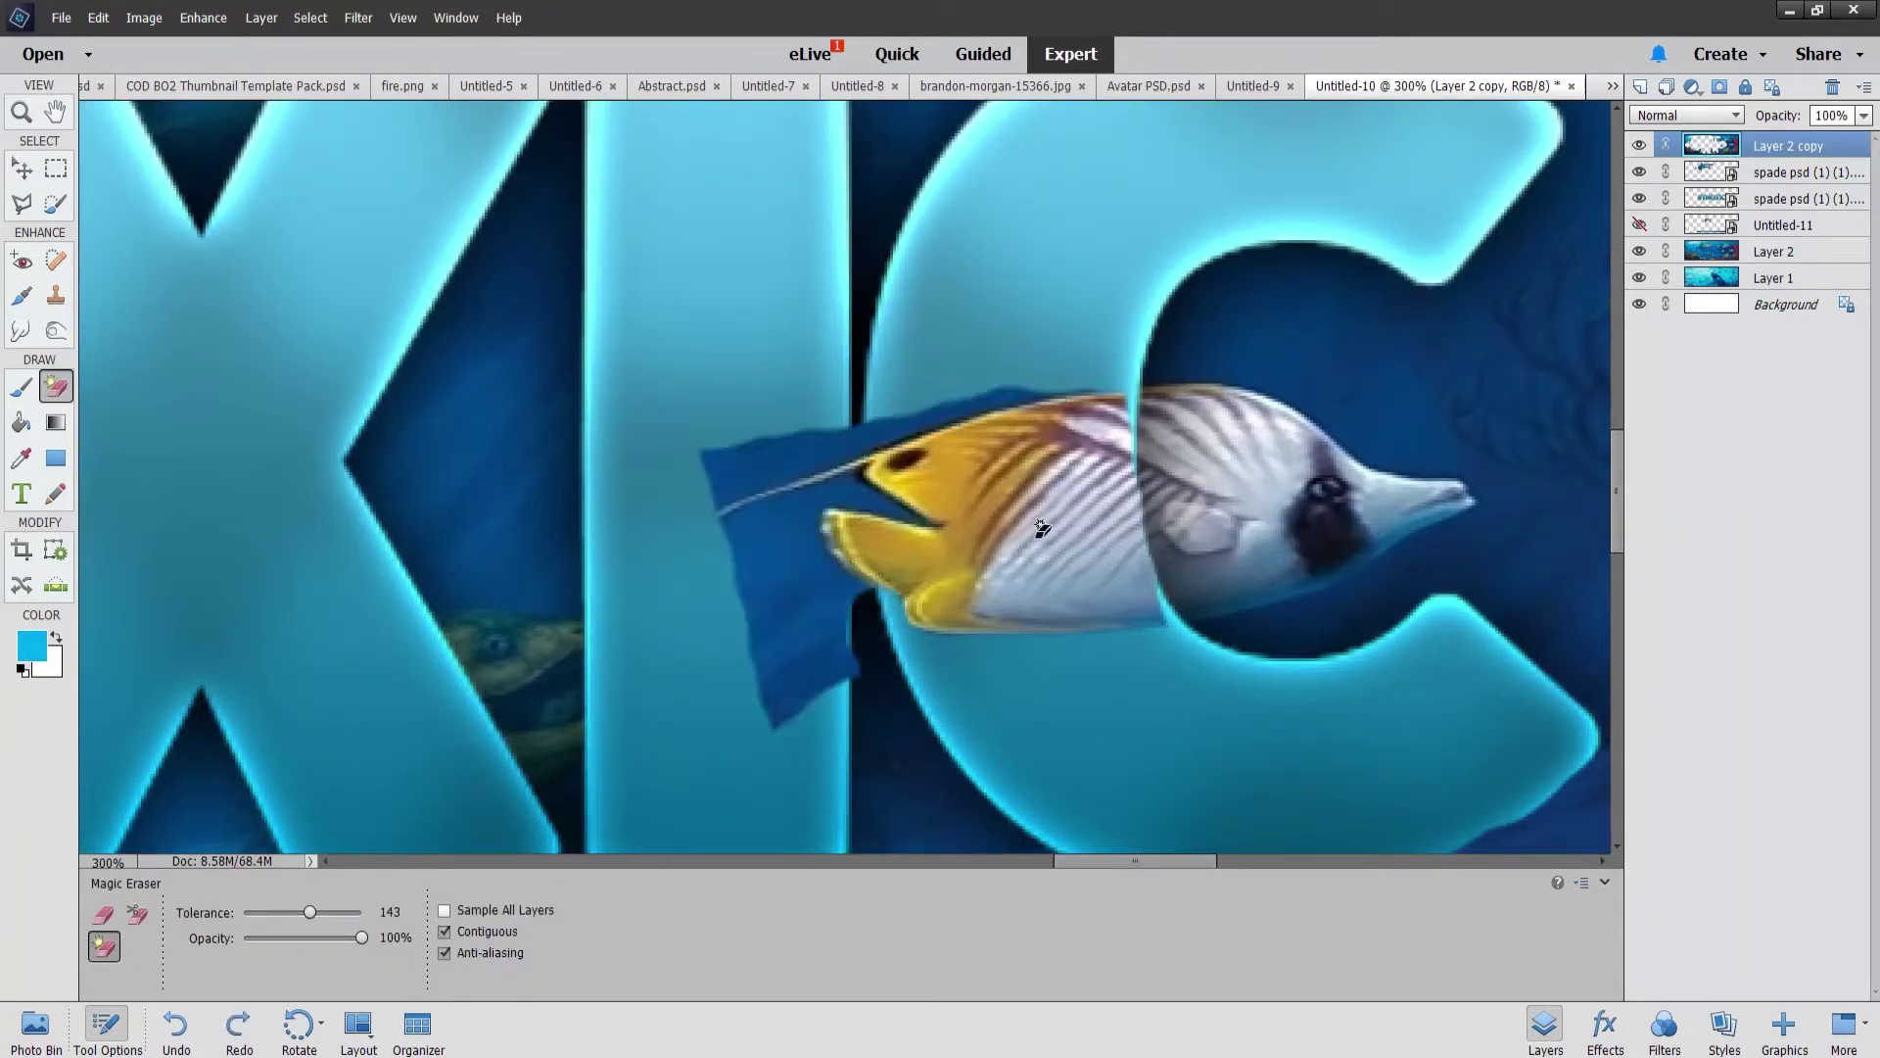
key(e)
key(z)
key(ctrl+0)
key(e)
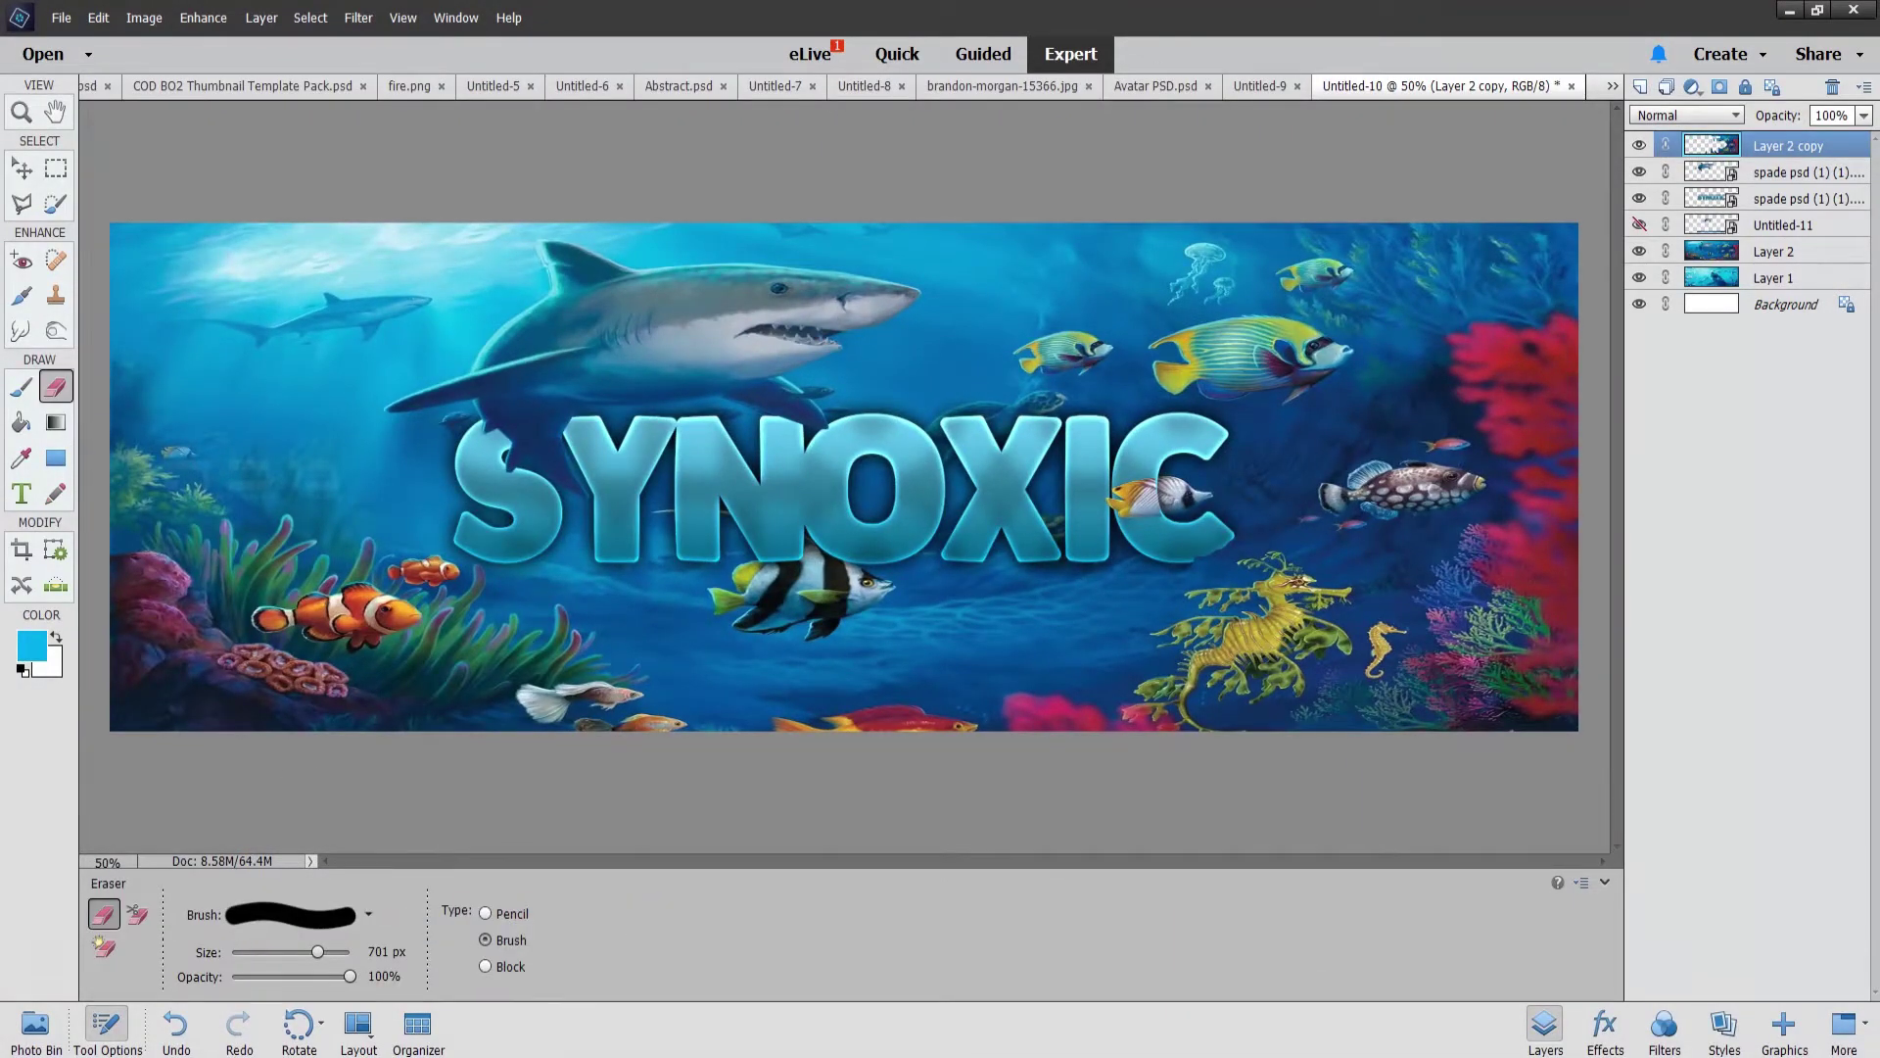
key(v)
click(1770, 277)
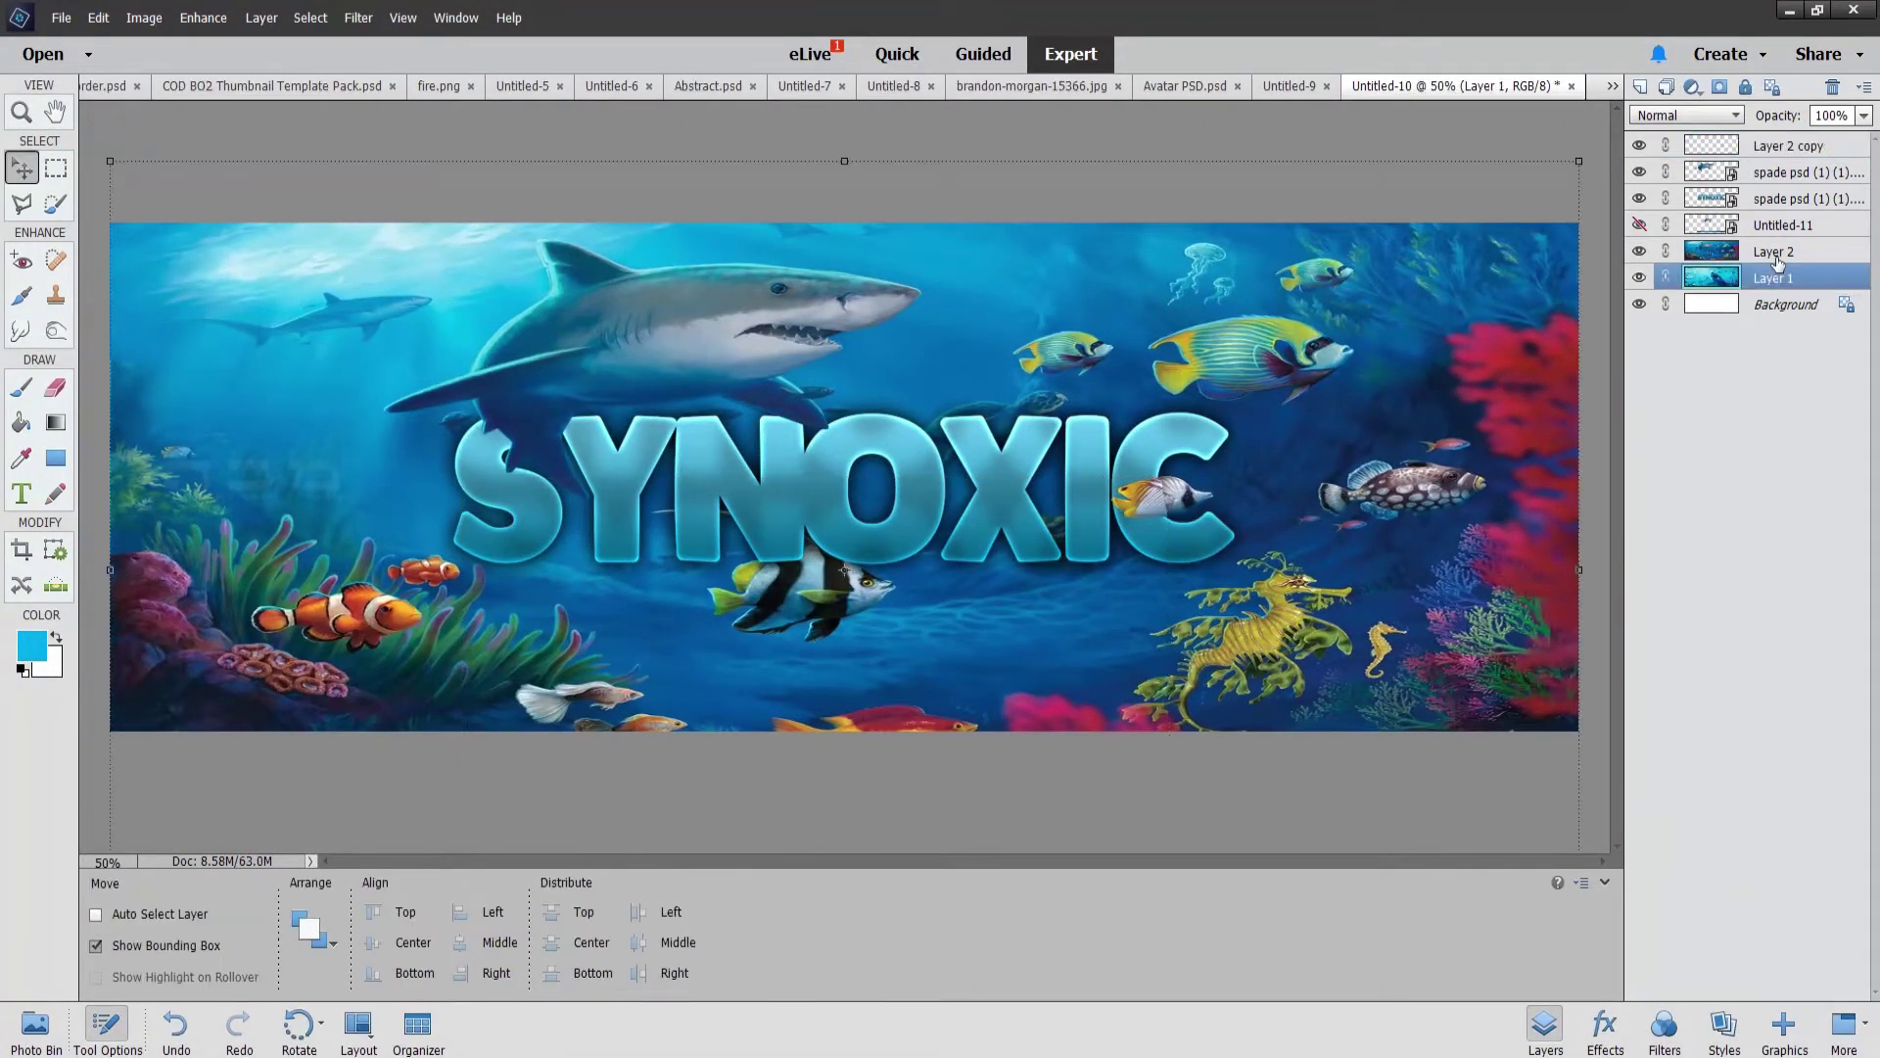
Step: Hide Layer 2 copy and resize the pasted fish layer with a transform
click(1778, 147)
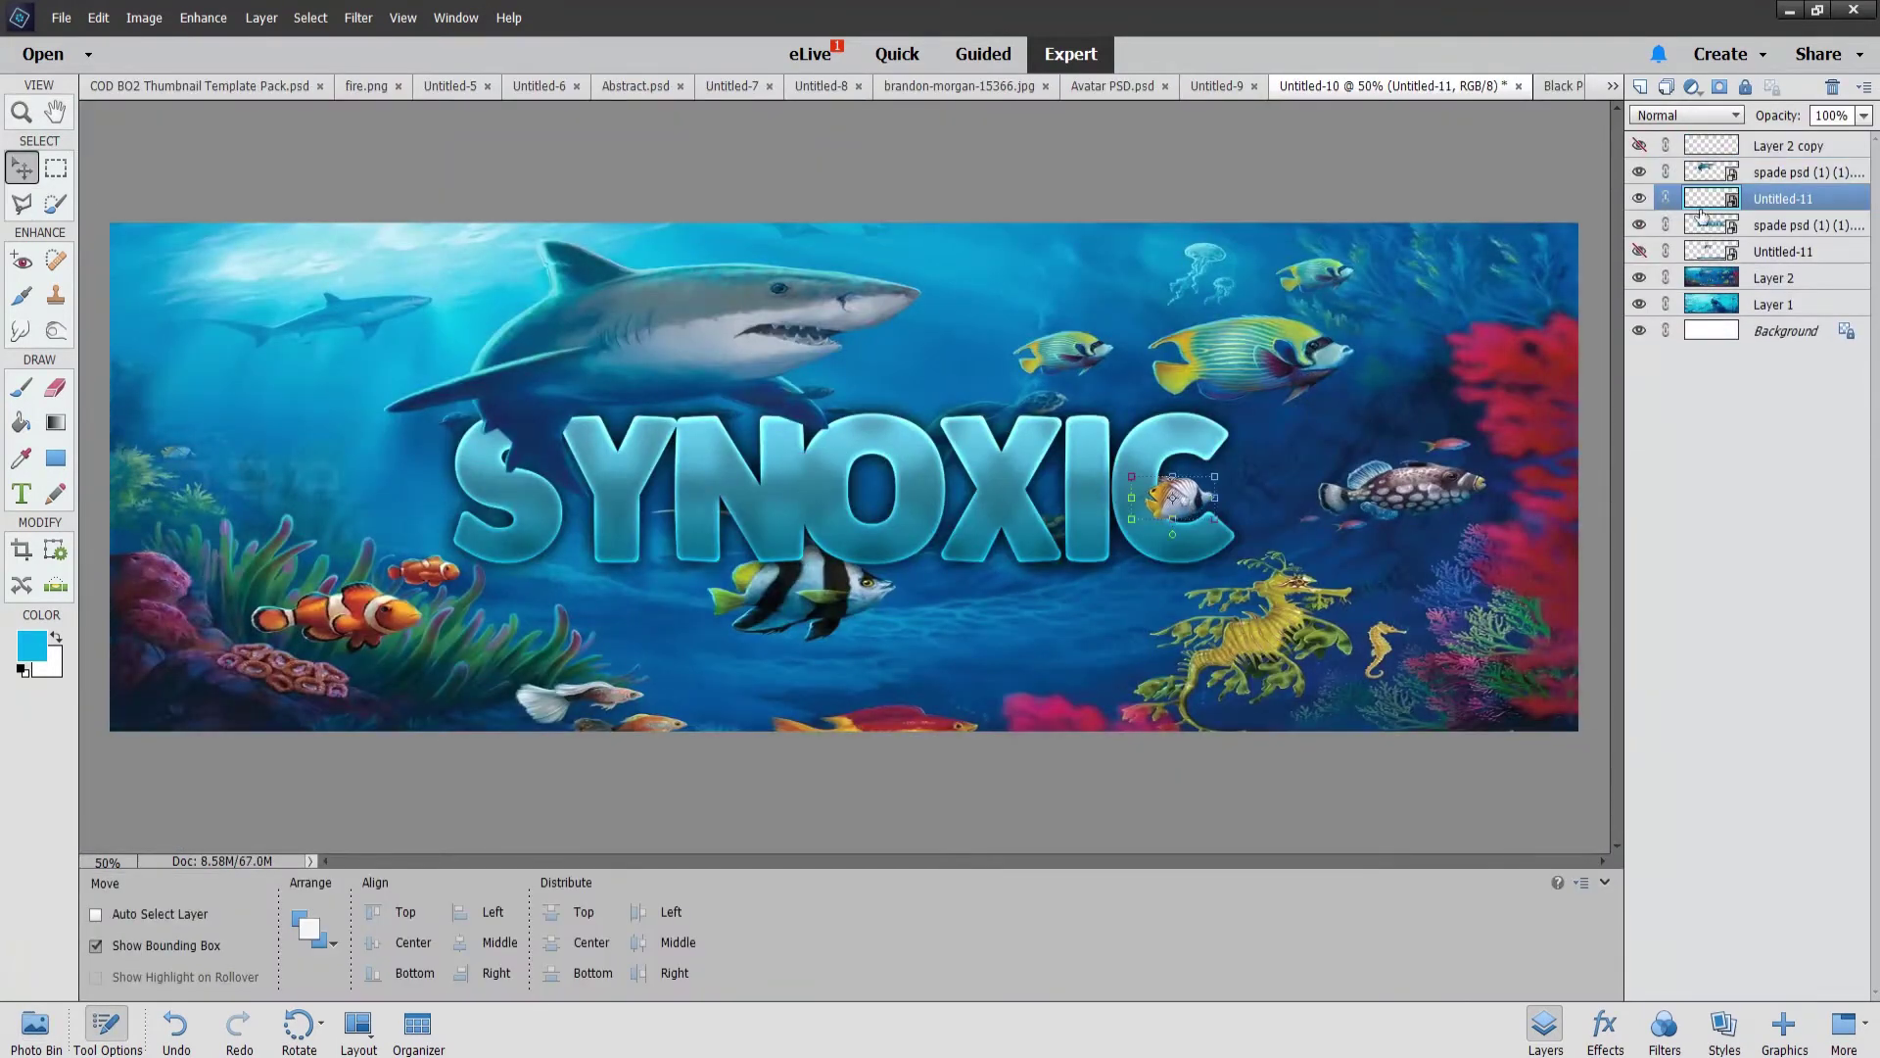
click(1786, 276)
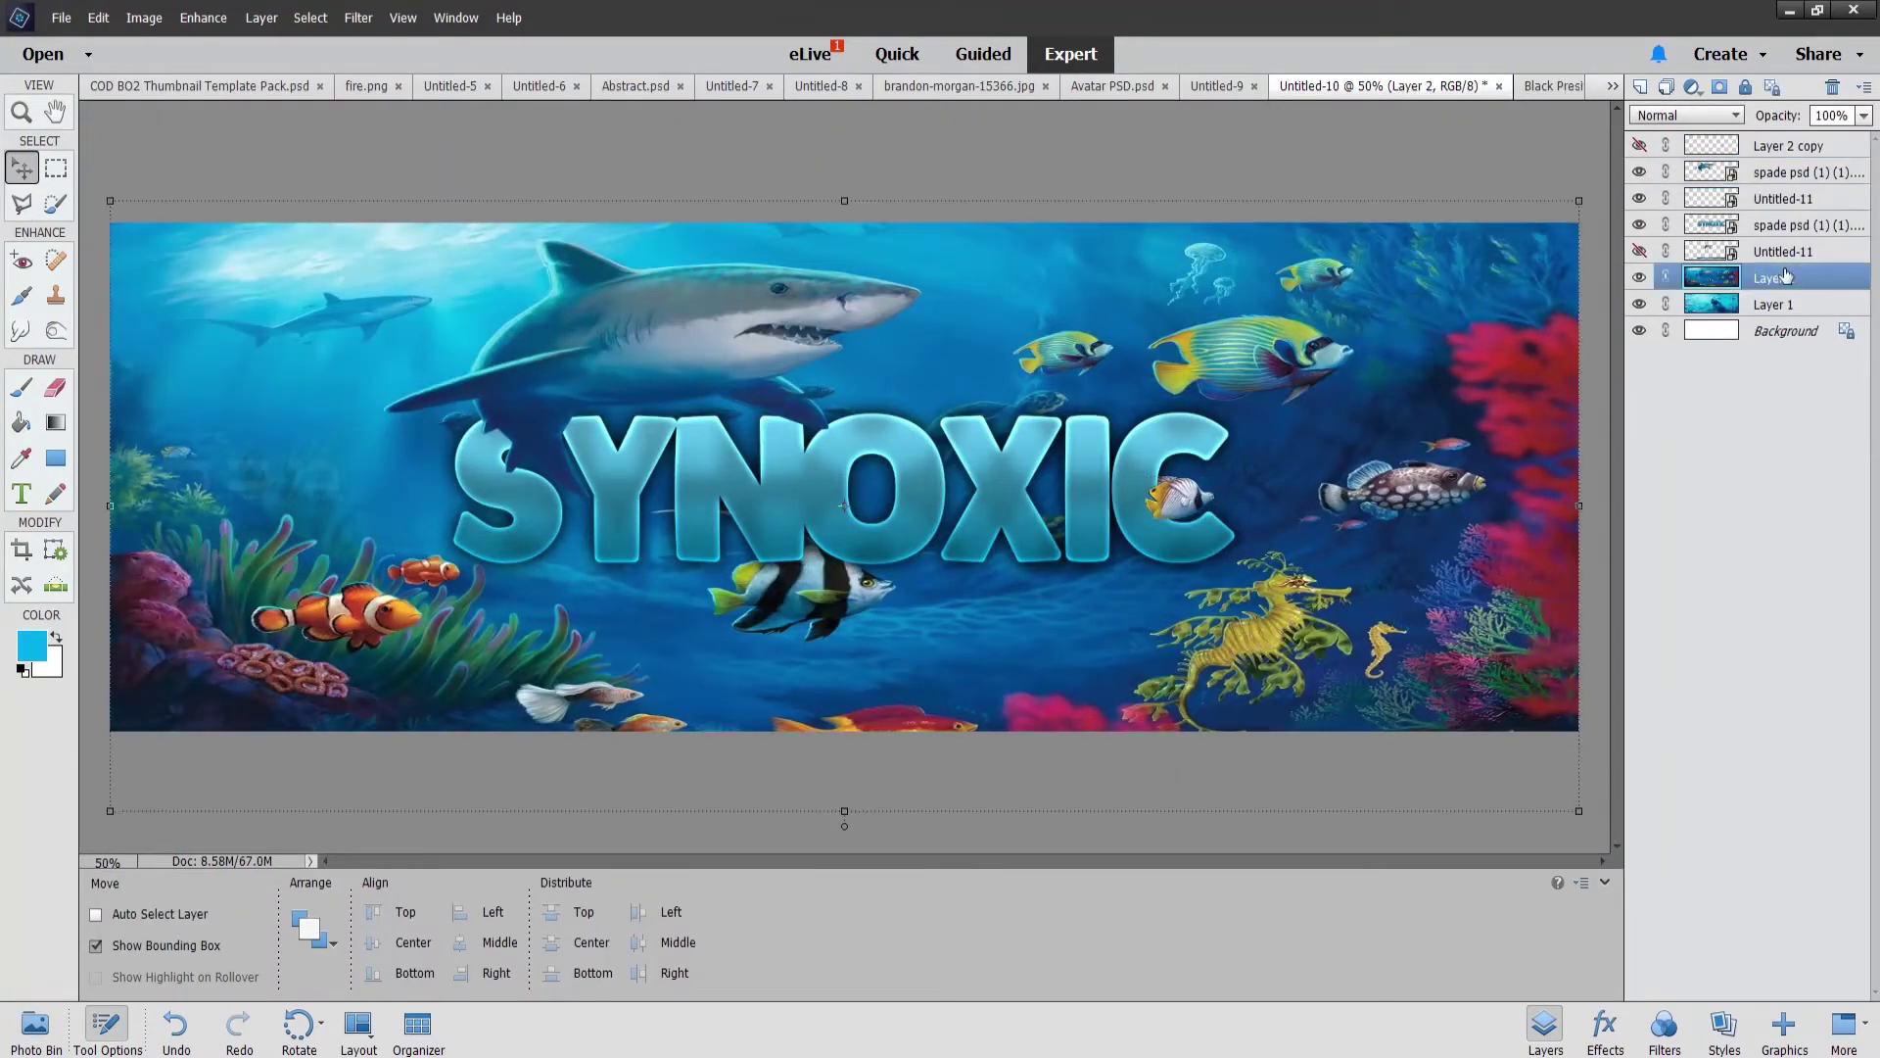
click(1782, 197)
click(1170, 500)
click(1639, 225)
click(1182, 506)
key(Return)
click(1638, 224)
Step: Step through the fish and shark layers, then delete Layer 1
key(alt+bracketleft)
key(alt+bracketleft)
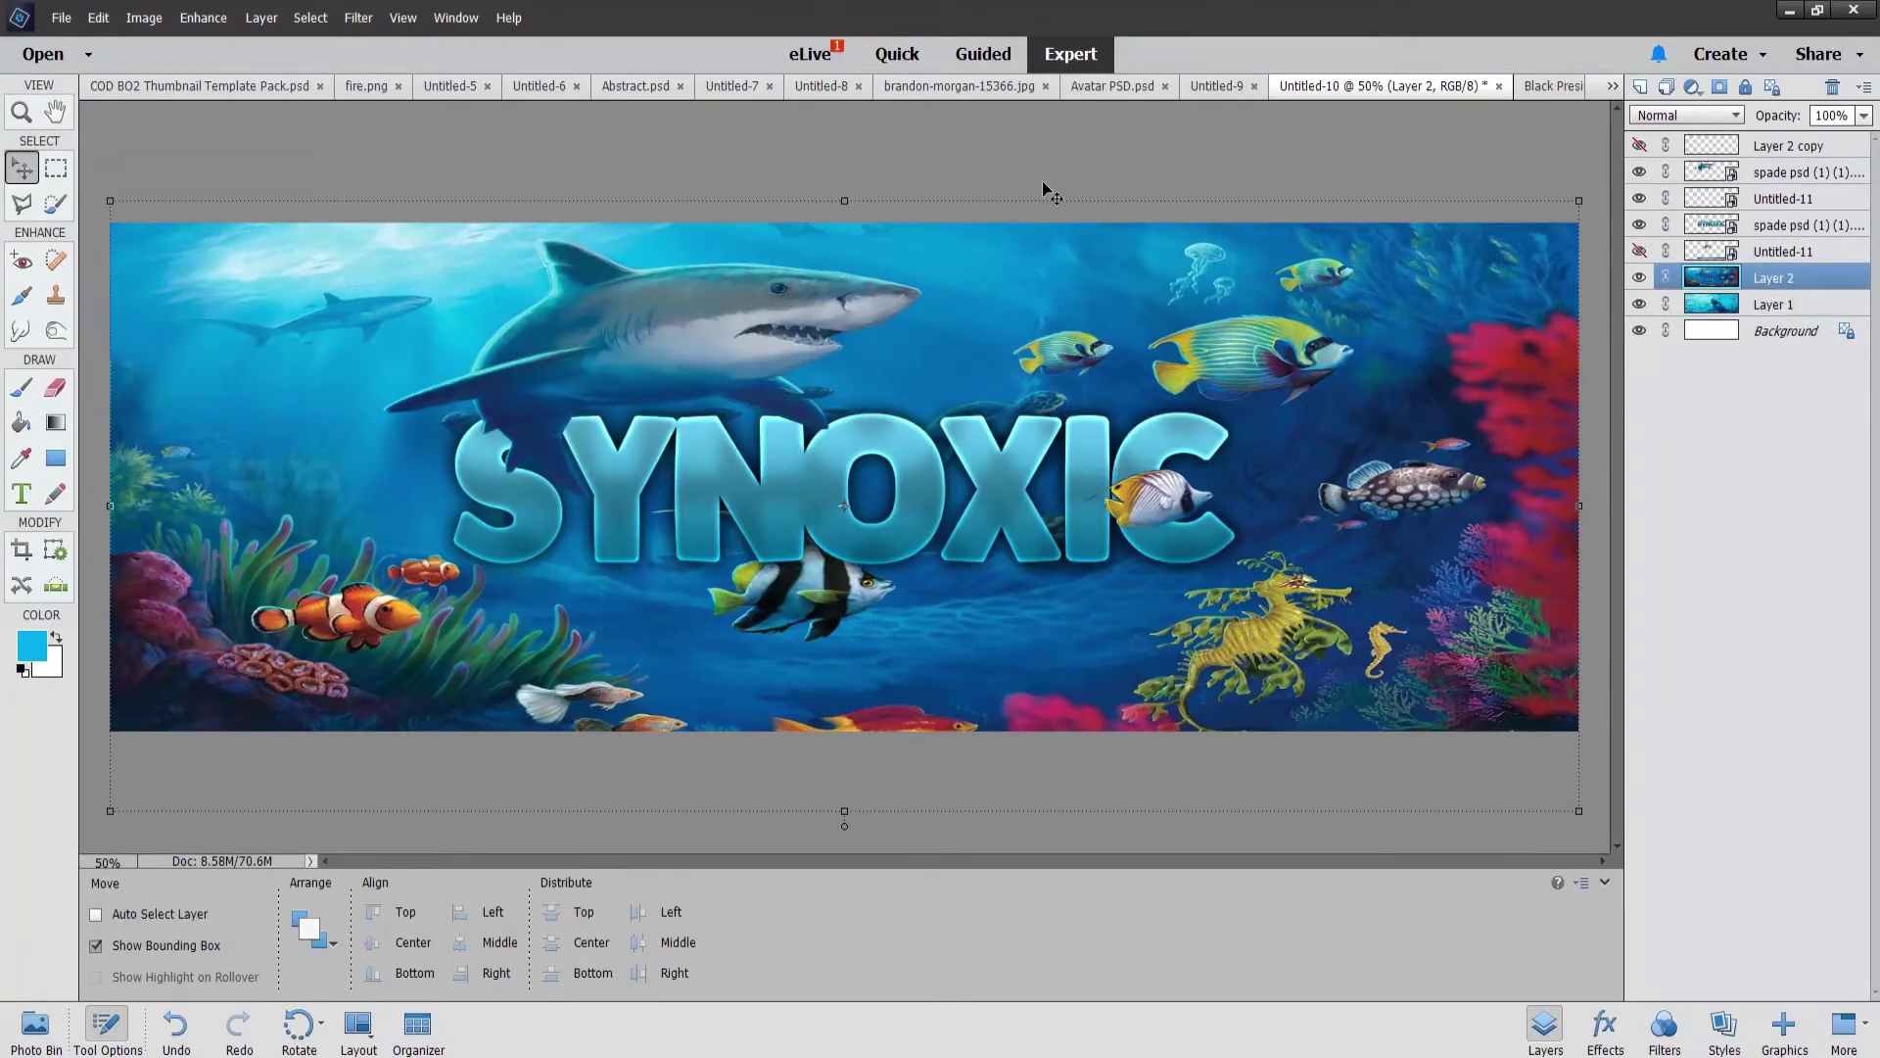
key(alt+bracketright)
key(alt+bracketright)
key(e)
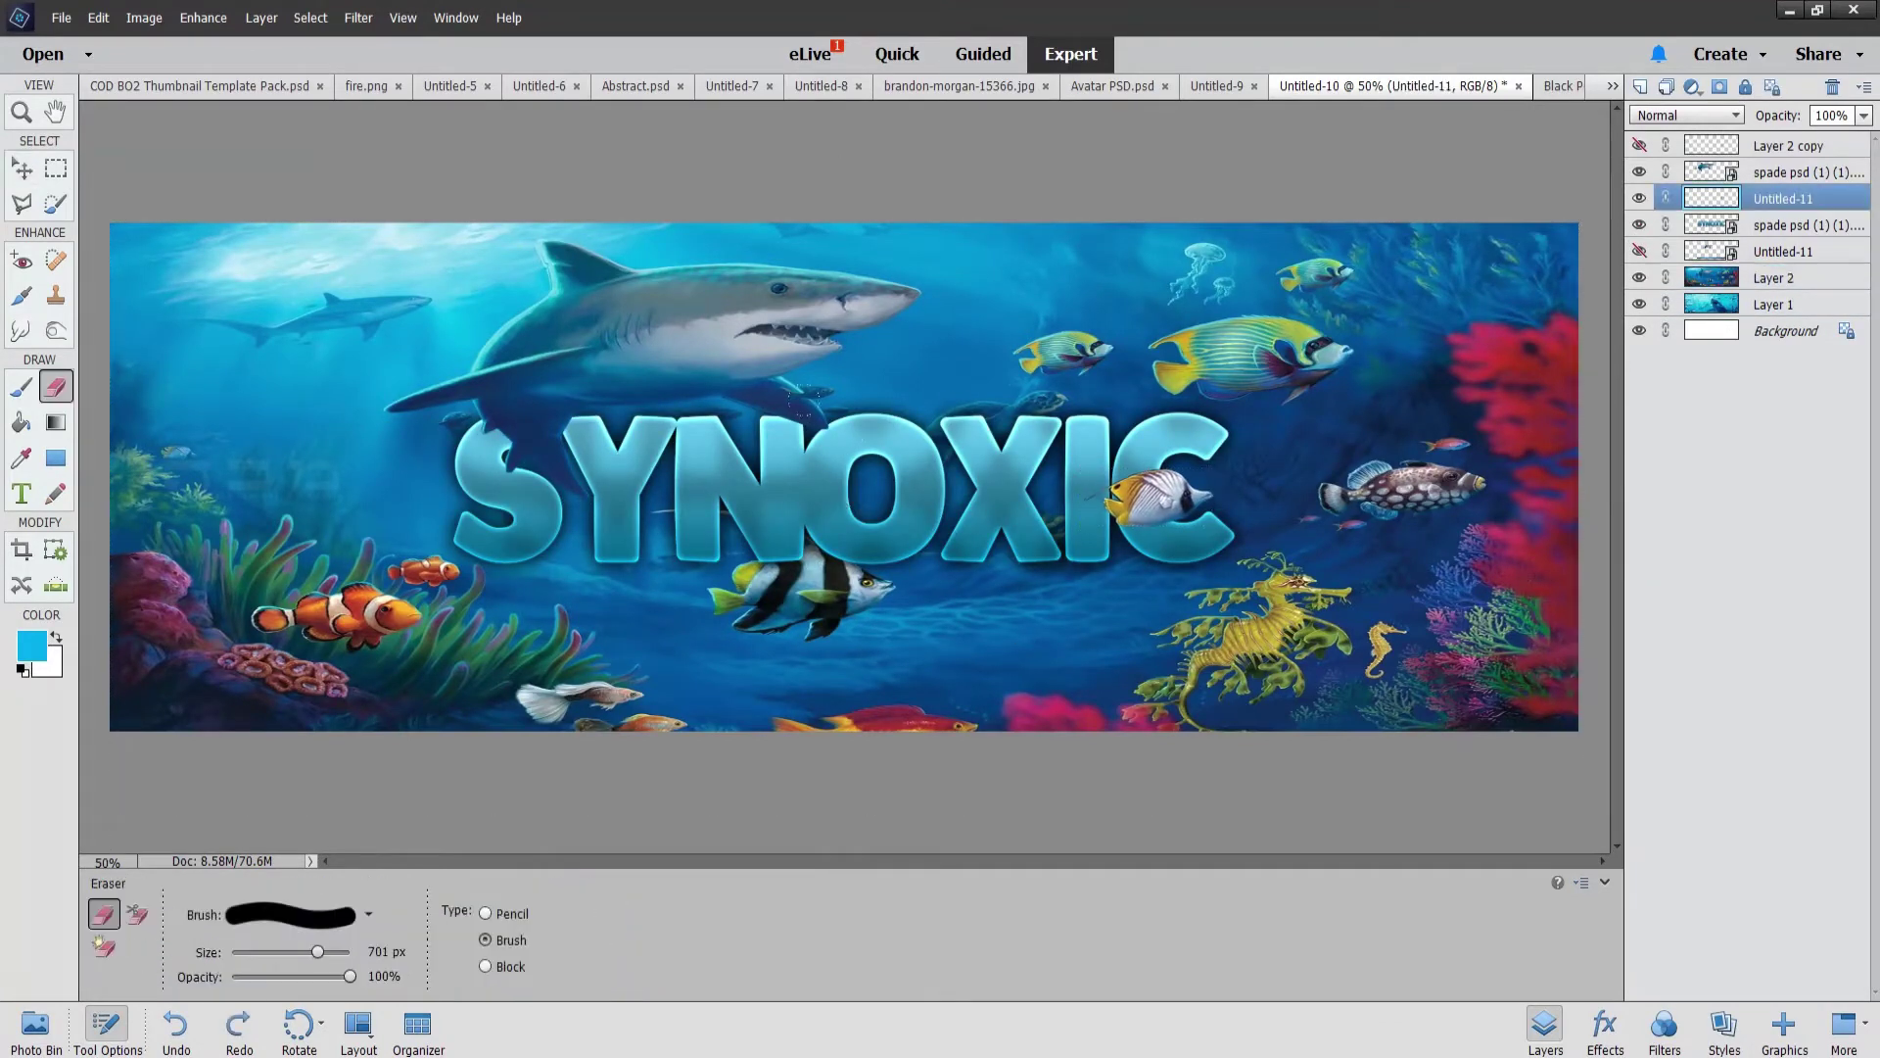
key(alt+bracketright)
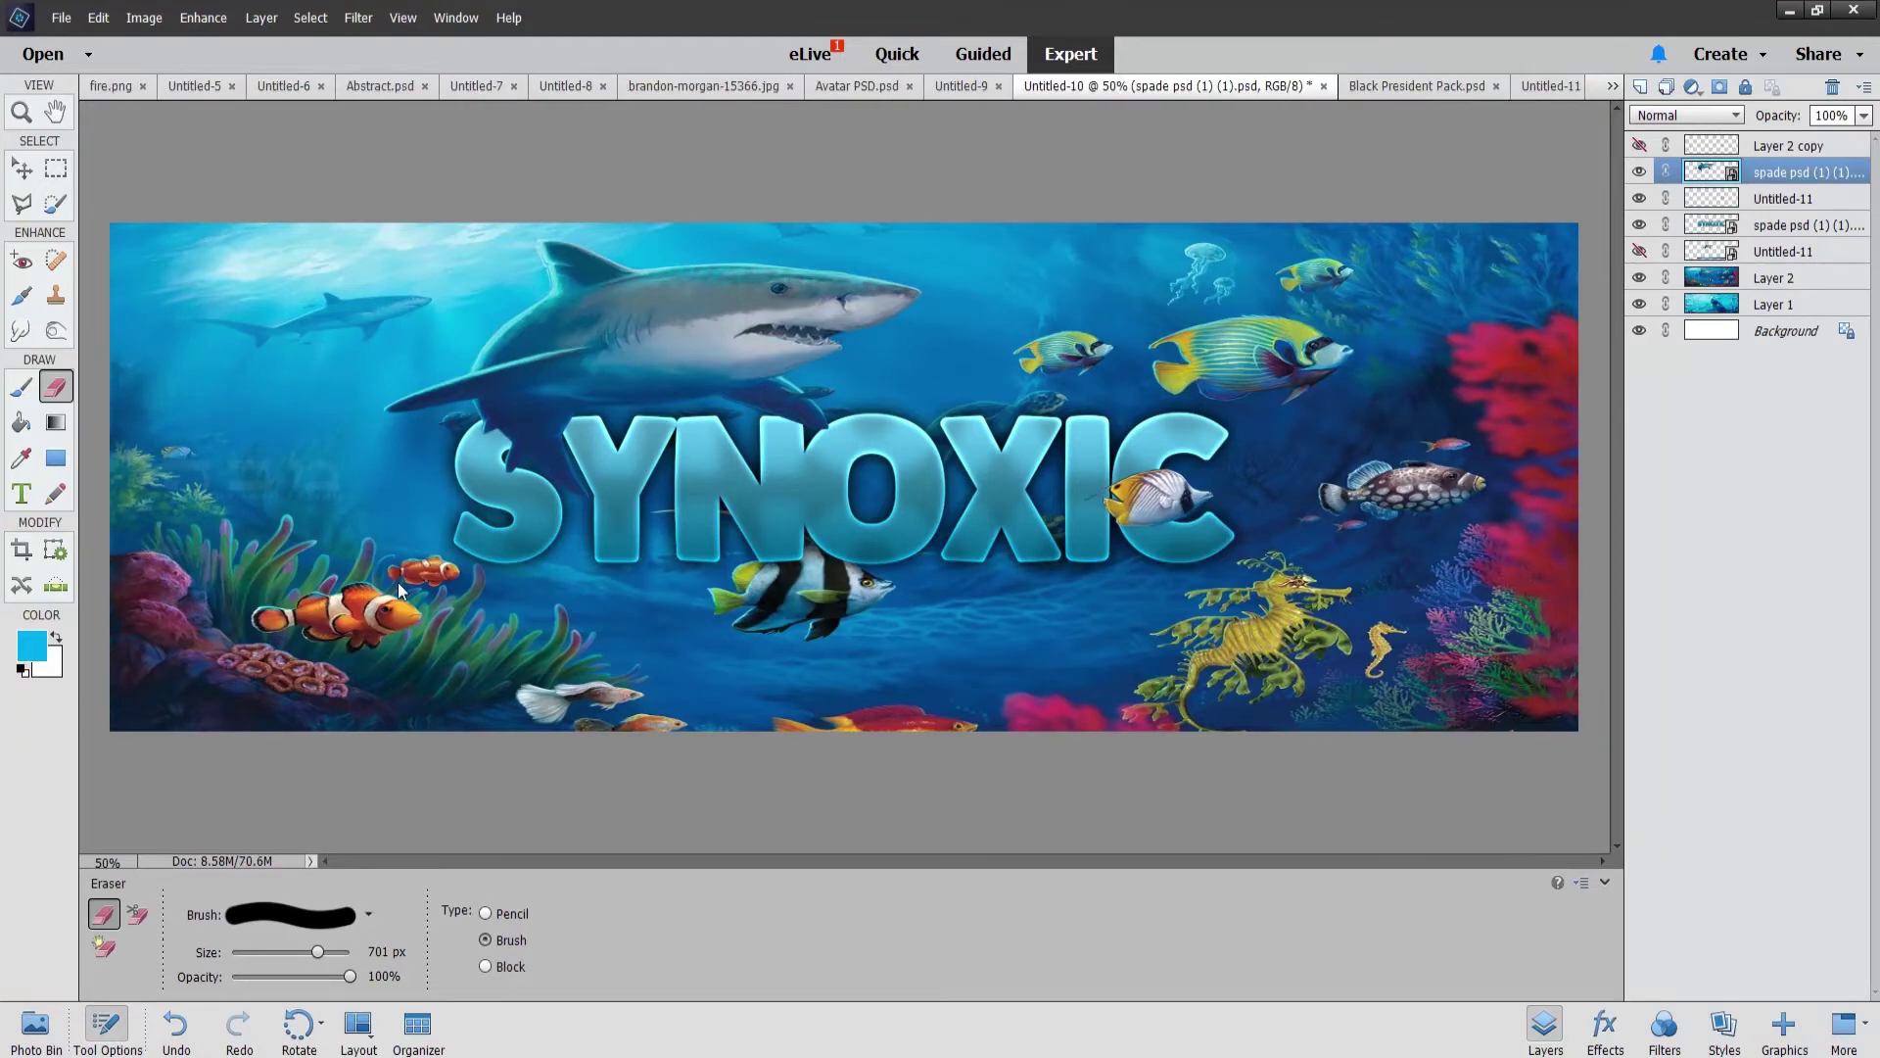
text(71)
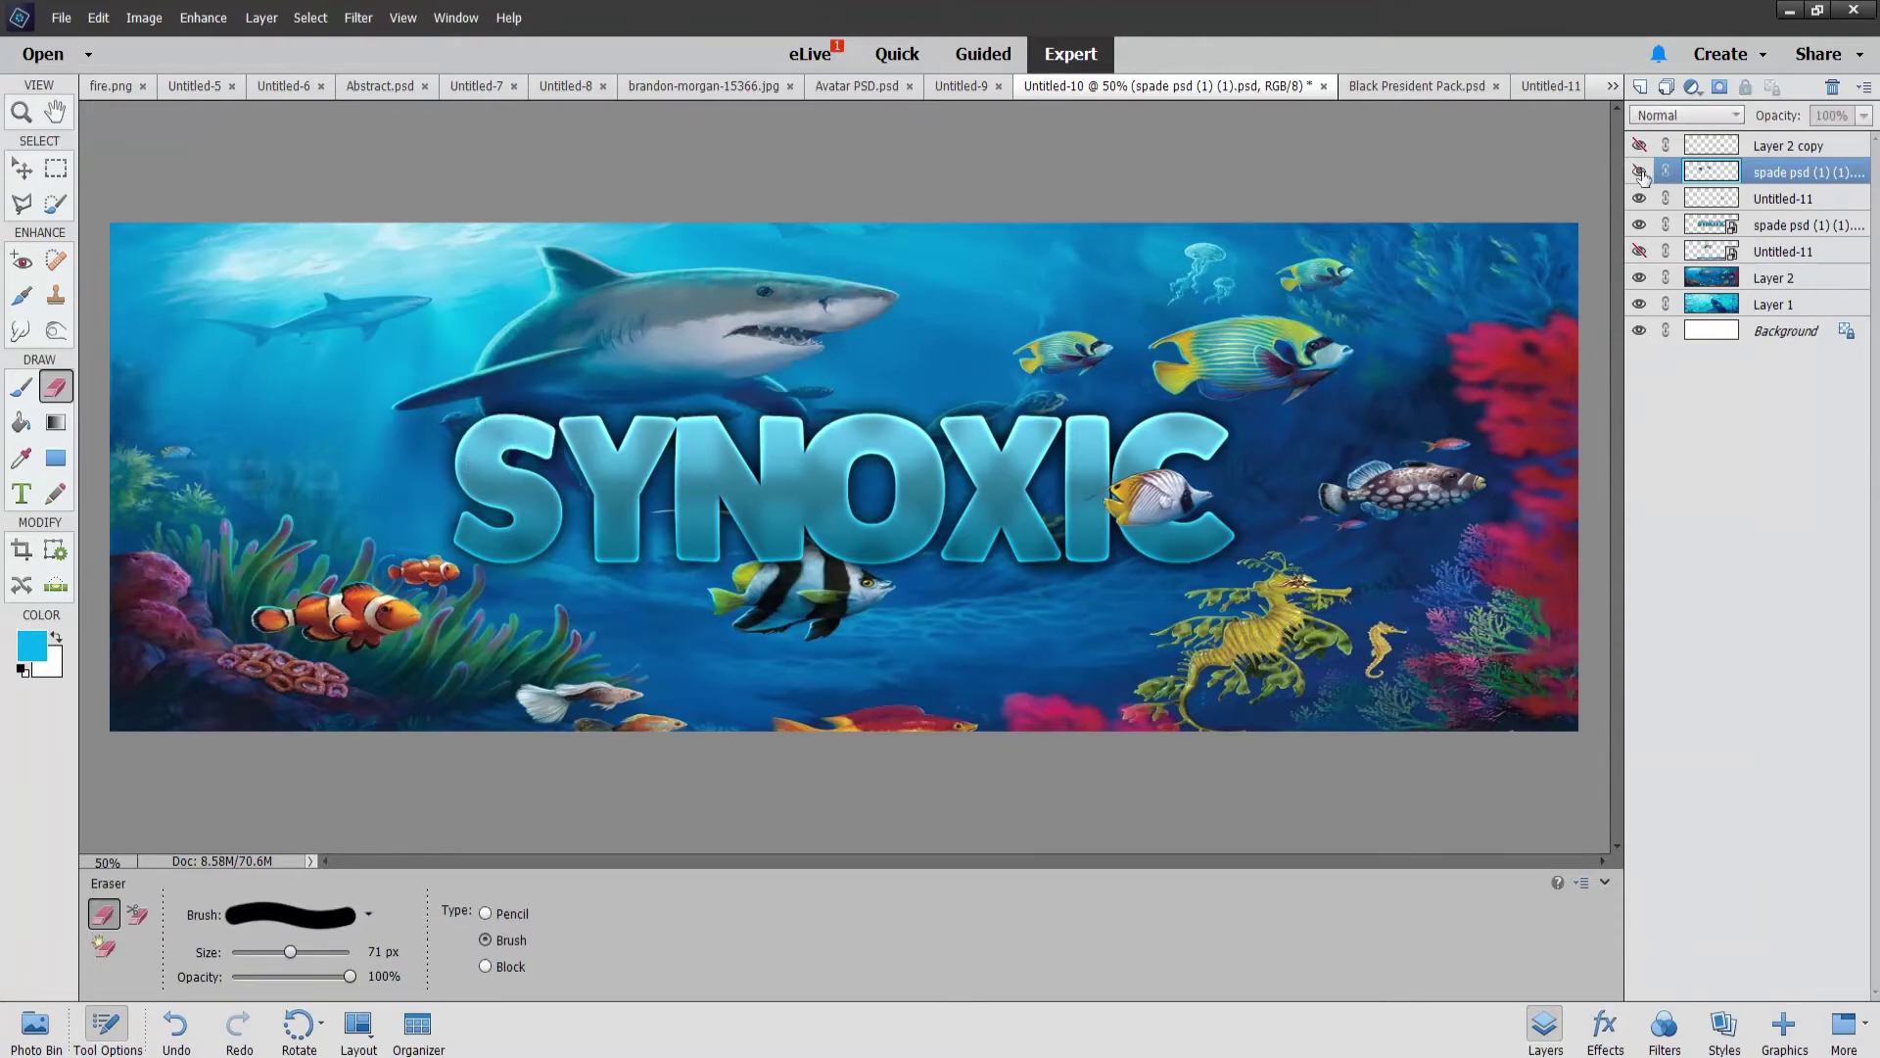
text(v)
click(1772, 304)
key(Delete)
Step: Fill the Background with black and add a new black-filled layer
key(i)
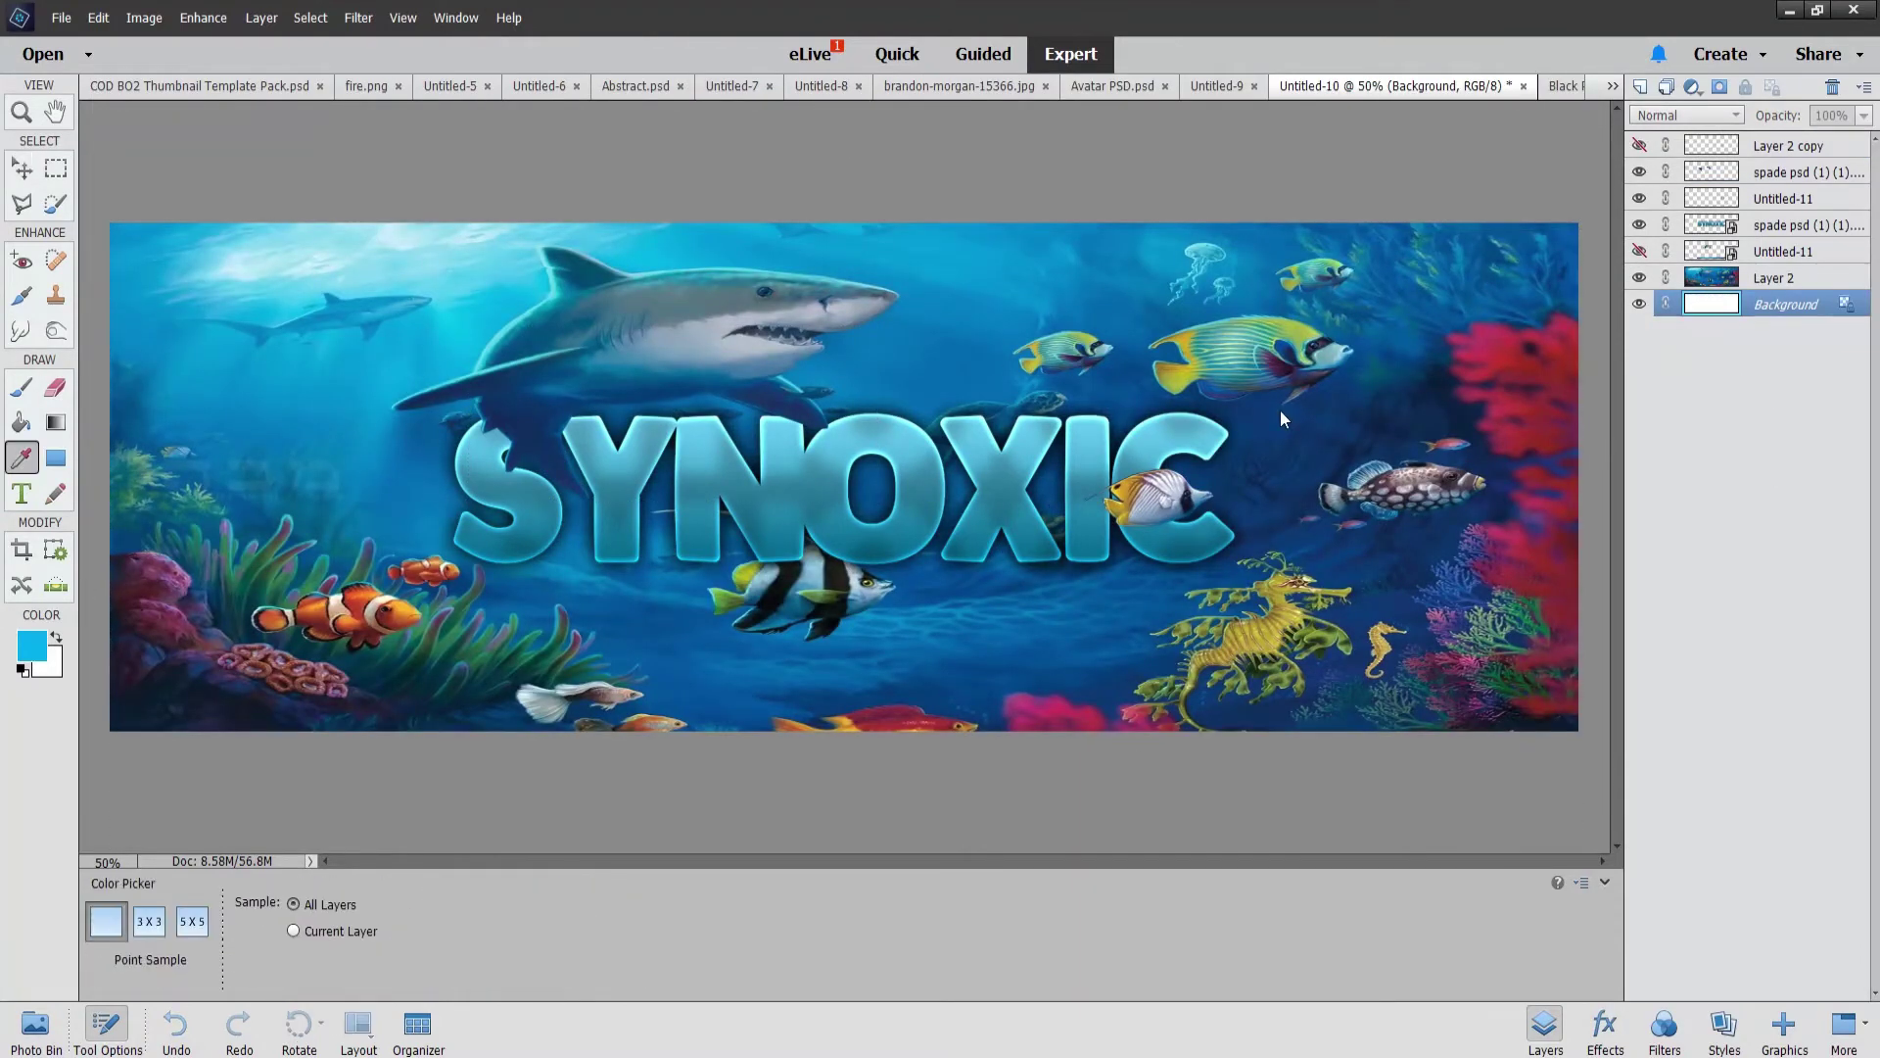
key(v)
key(d)
key(alt+BackSpace)
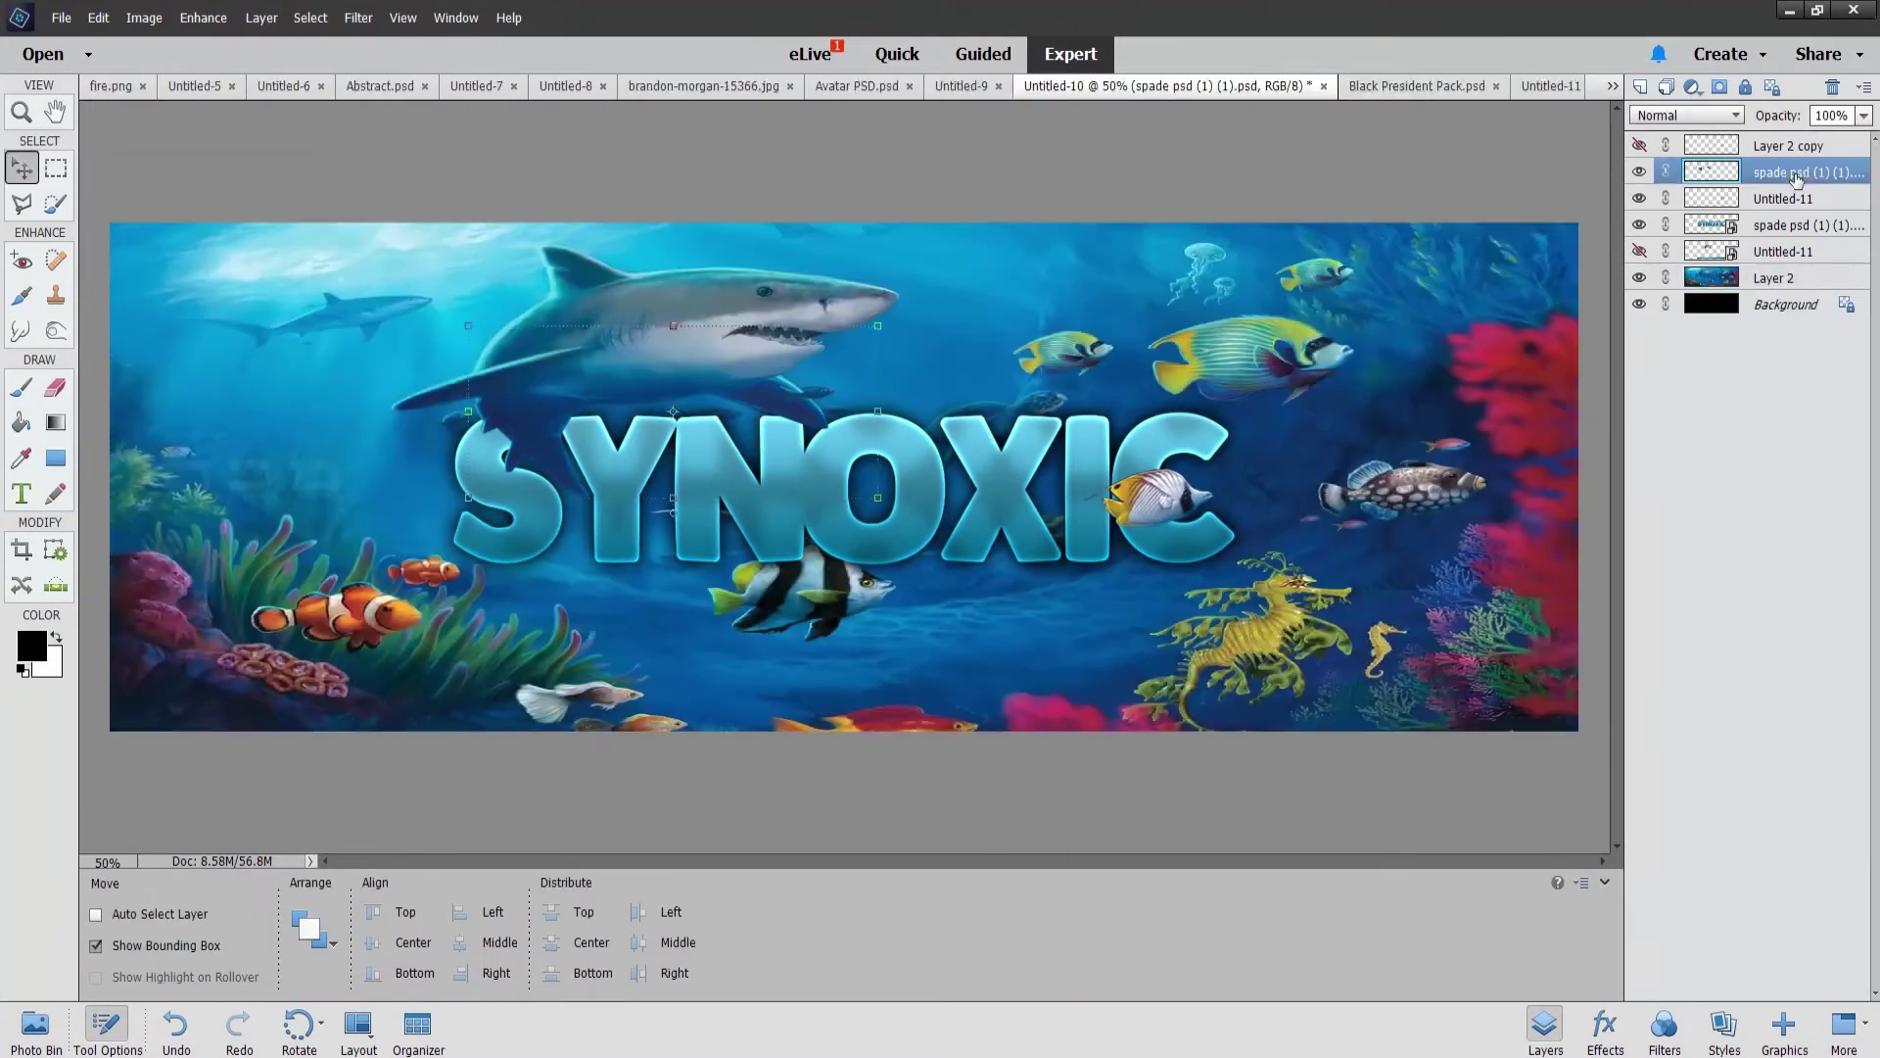
click(1772, 277)
click(1782, 198)
key(ctrl+shift+alt+n)
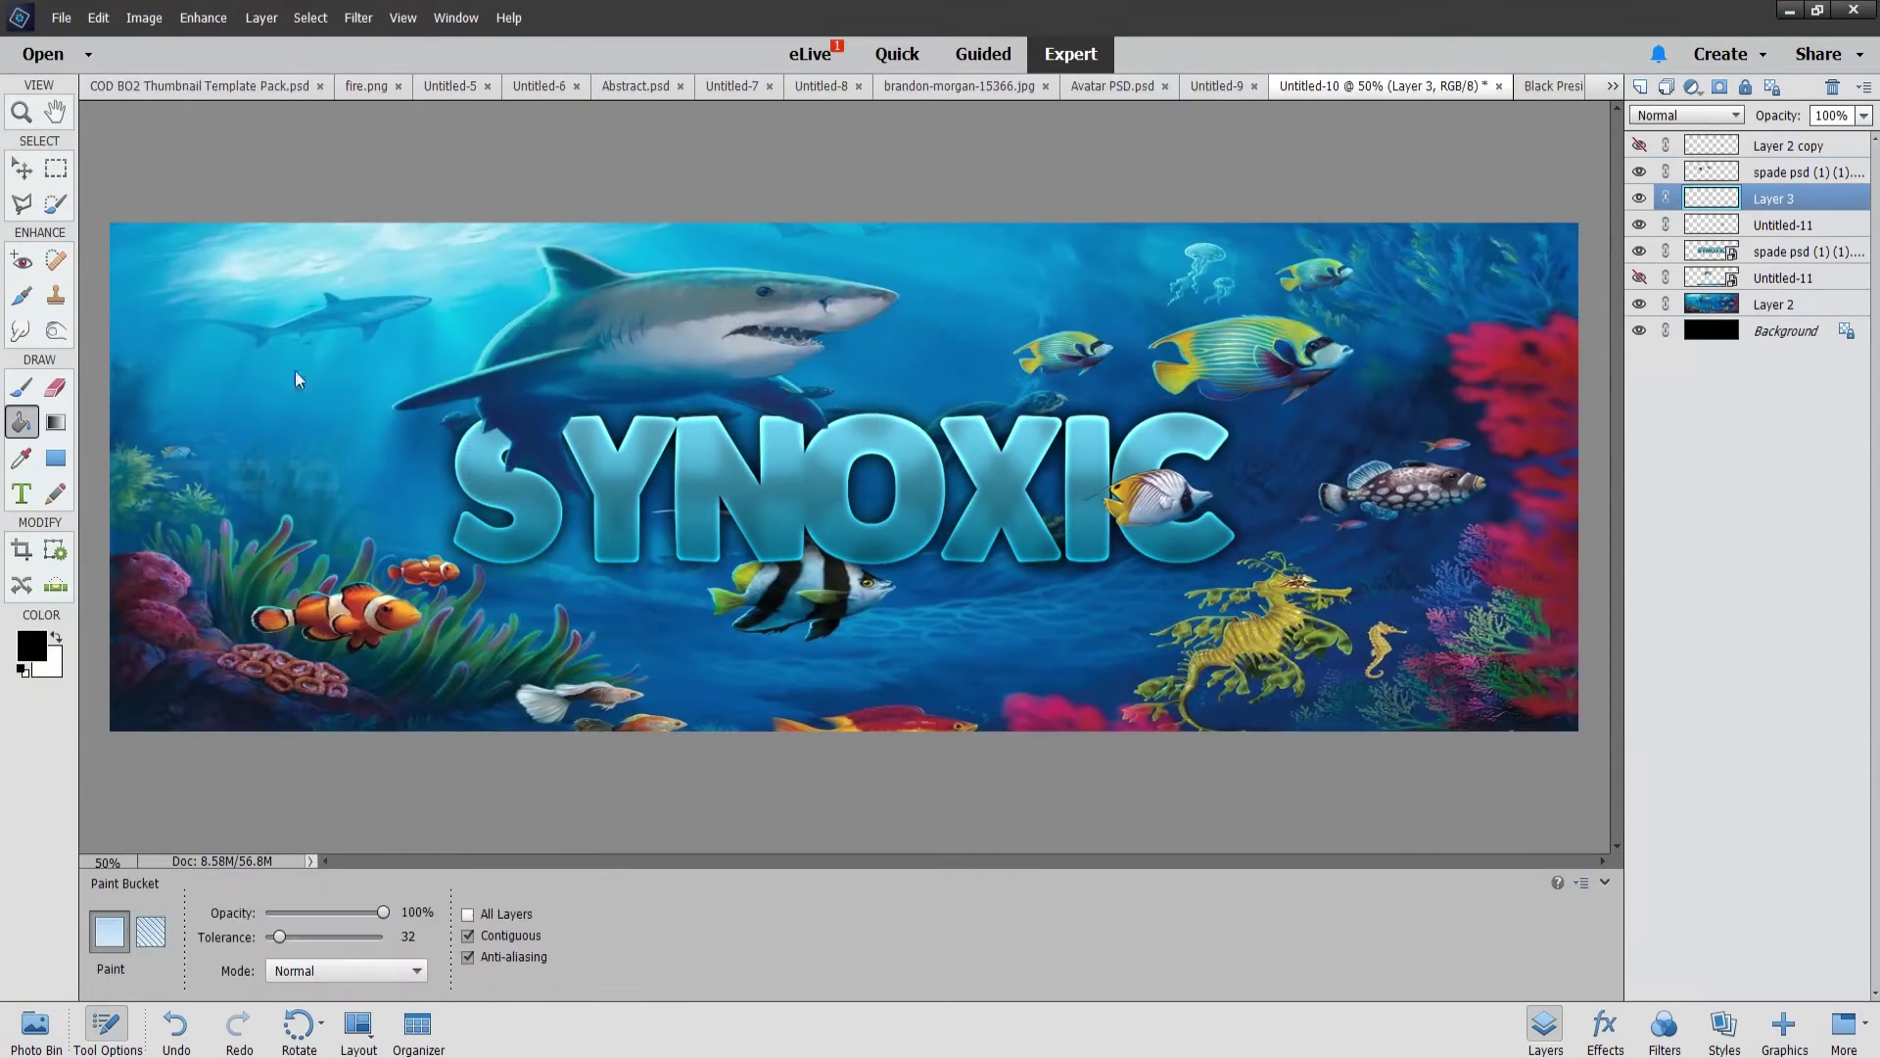
key(alt+BackSpace)
Step: Move the black layer down the stack and group it, then undo the grouping
shift+click(1782, 171)
key(ctrl+bracketleft)
key(ctrl+bracketleft)
key(ctrl+bracketleft)
key(alt+bracketleft)
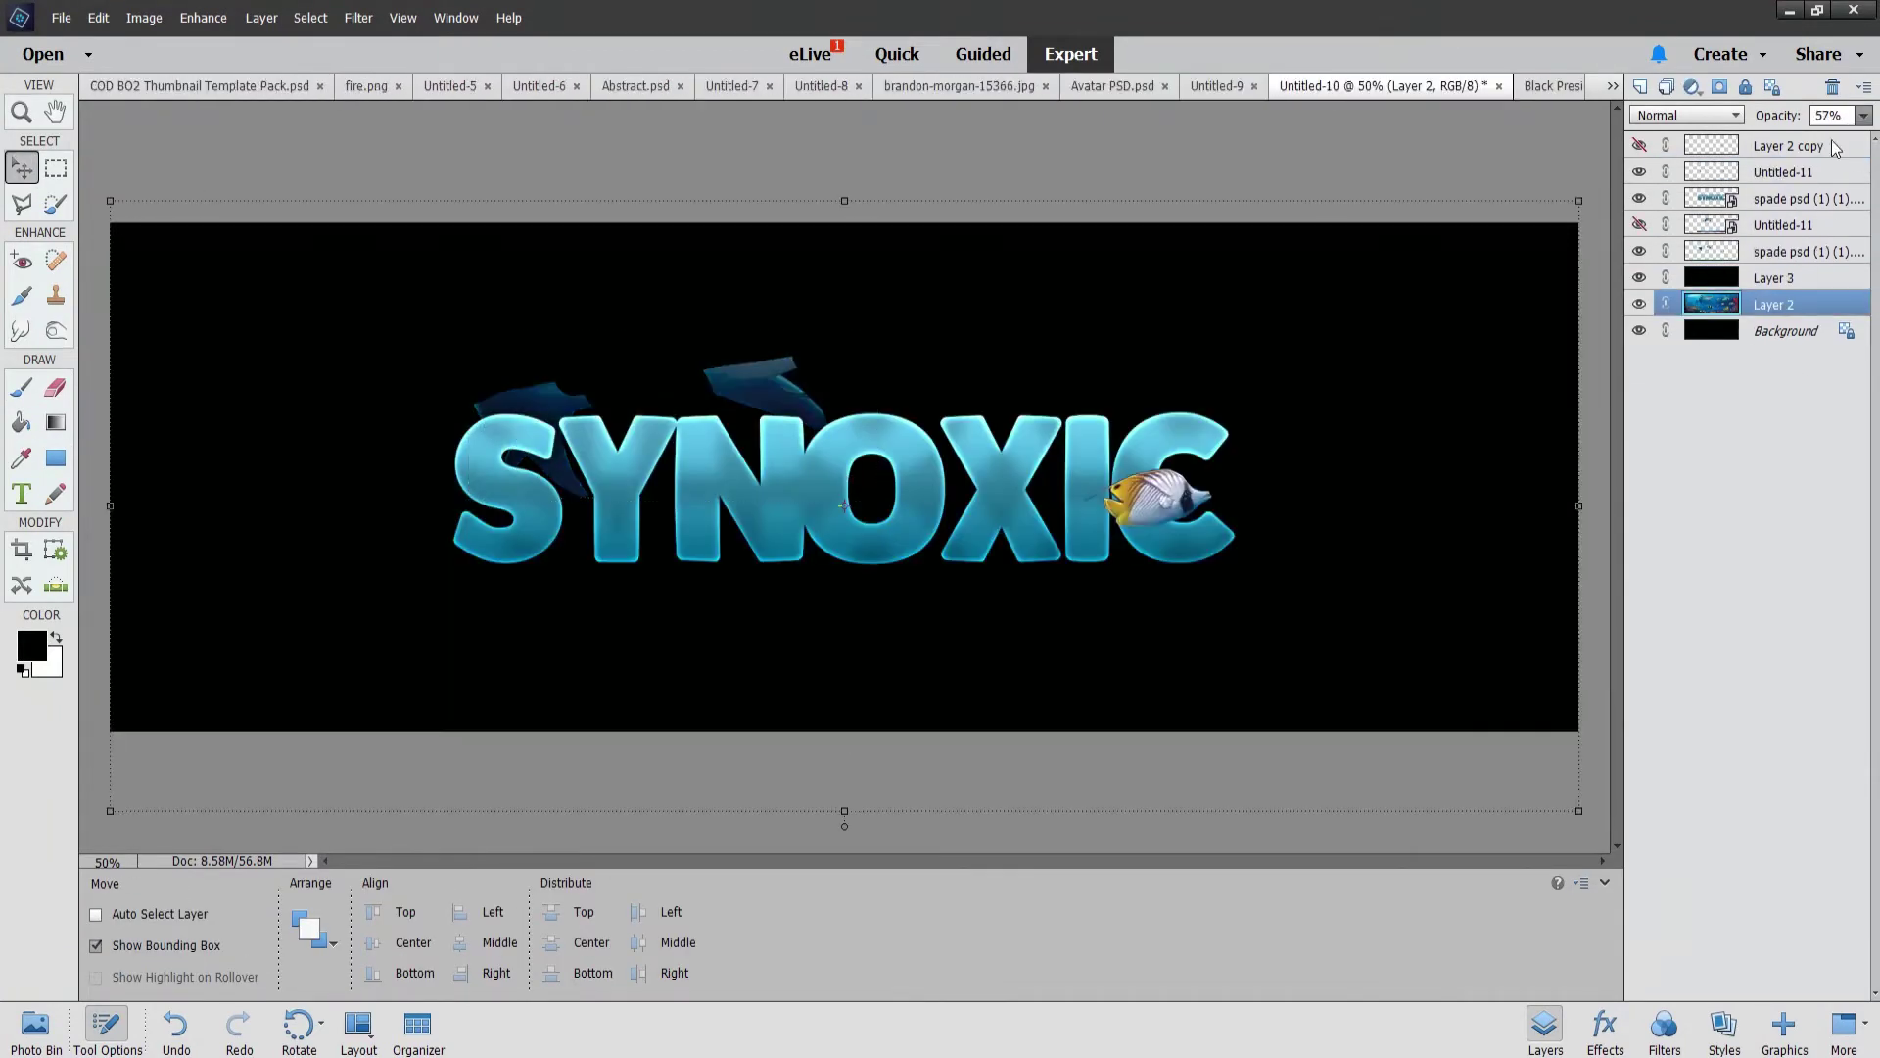
click(1753, 277)
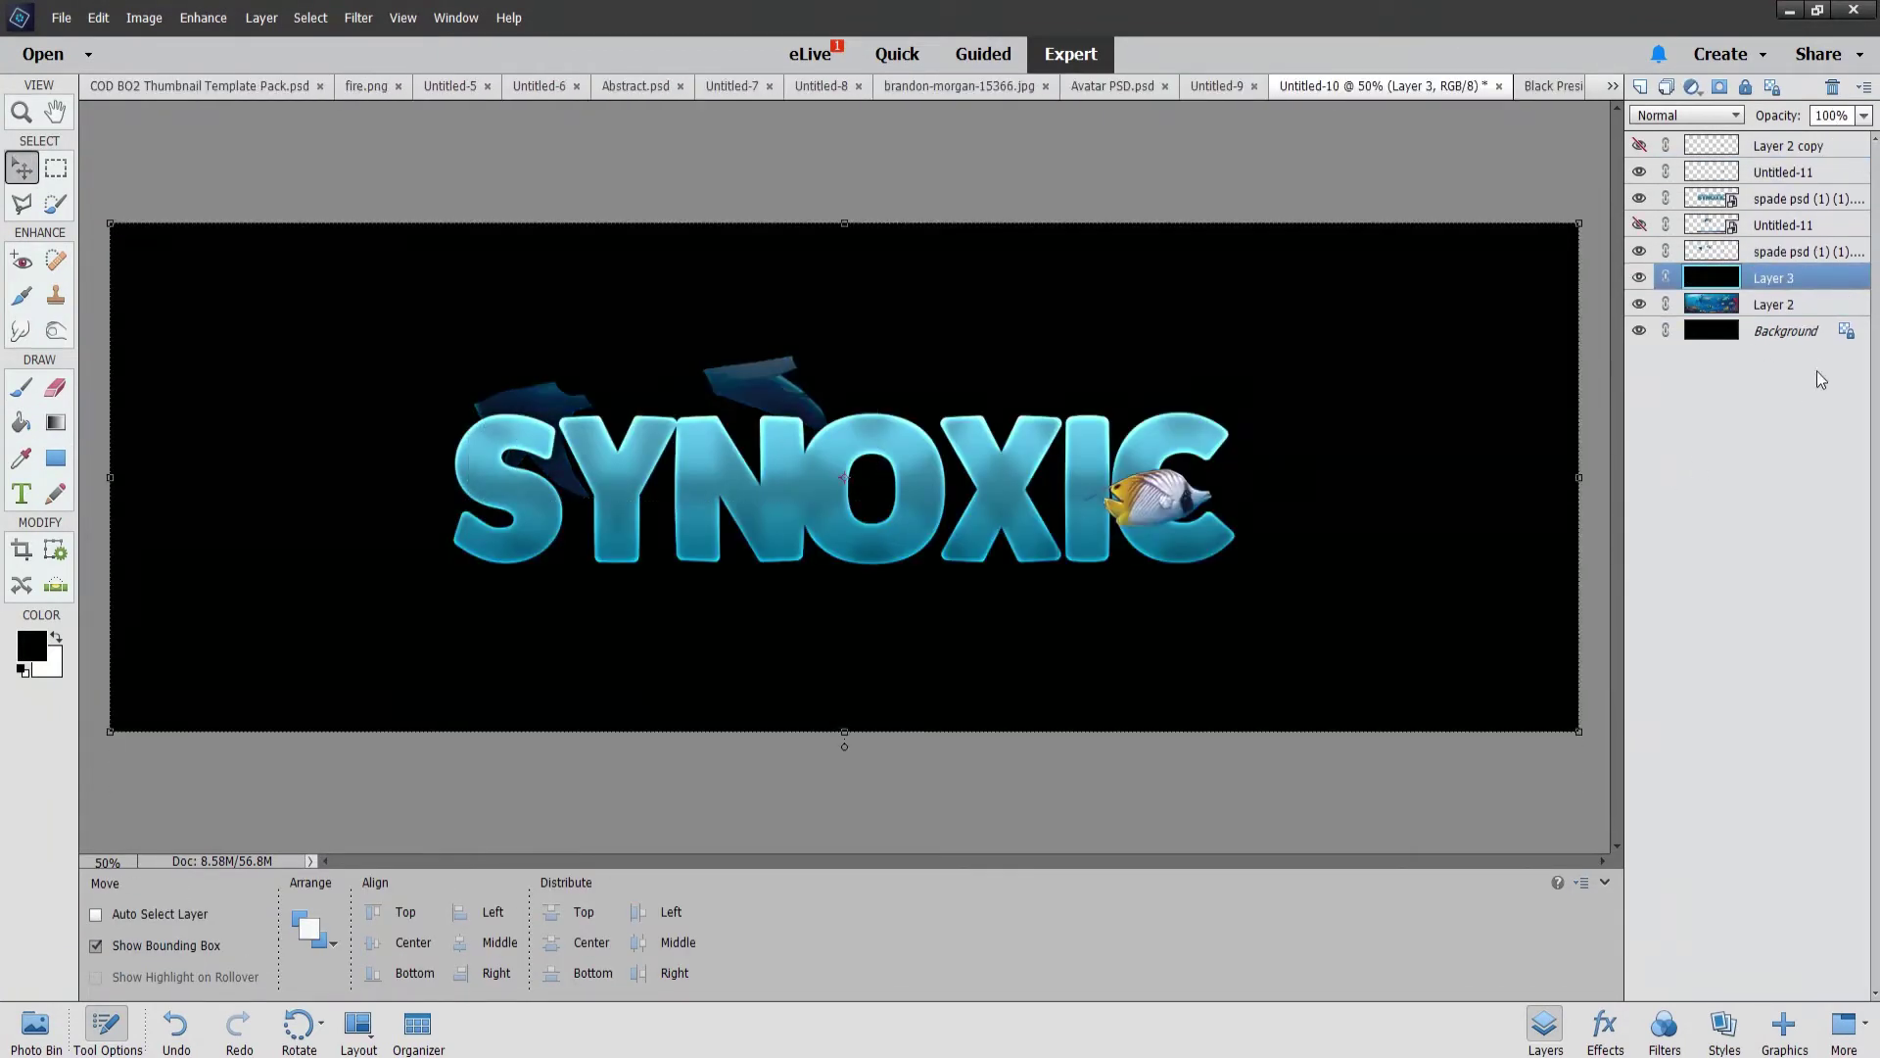
click(1667, 90)
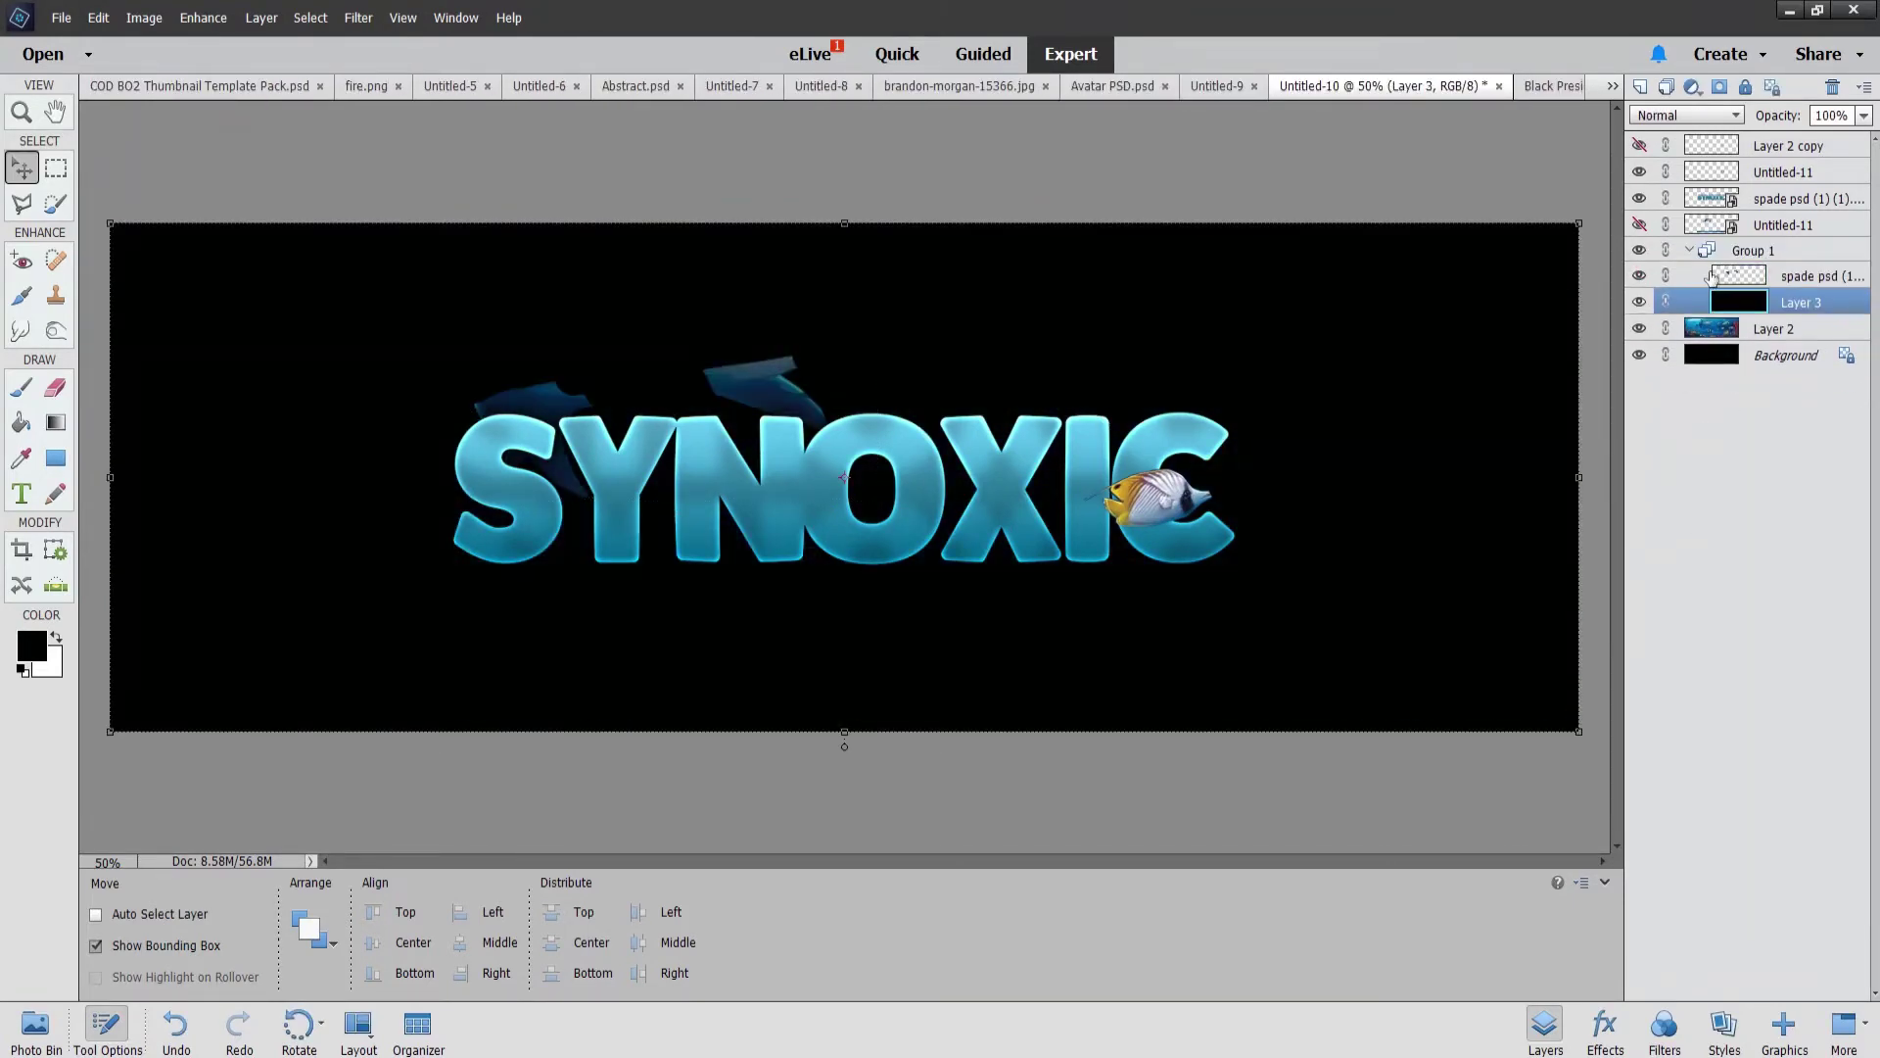
key(ctrl+z)
key(ctrl+z)
key(ctrl+z)
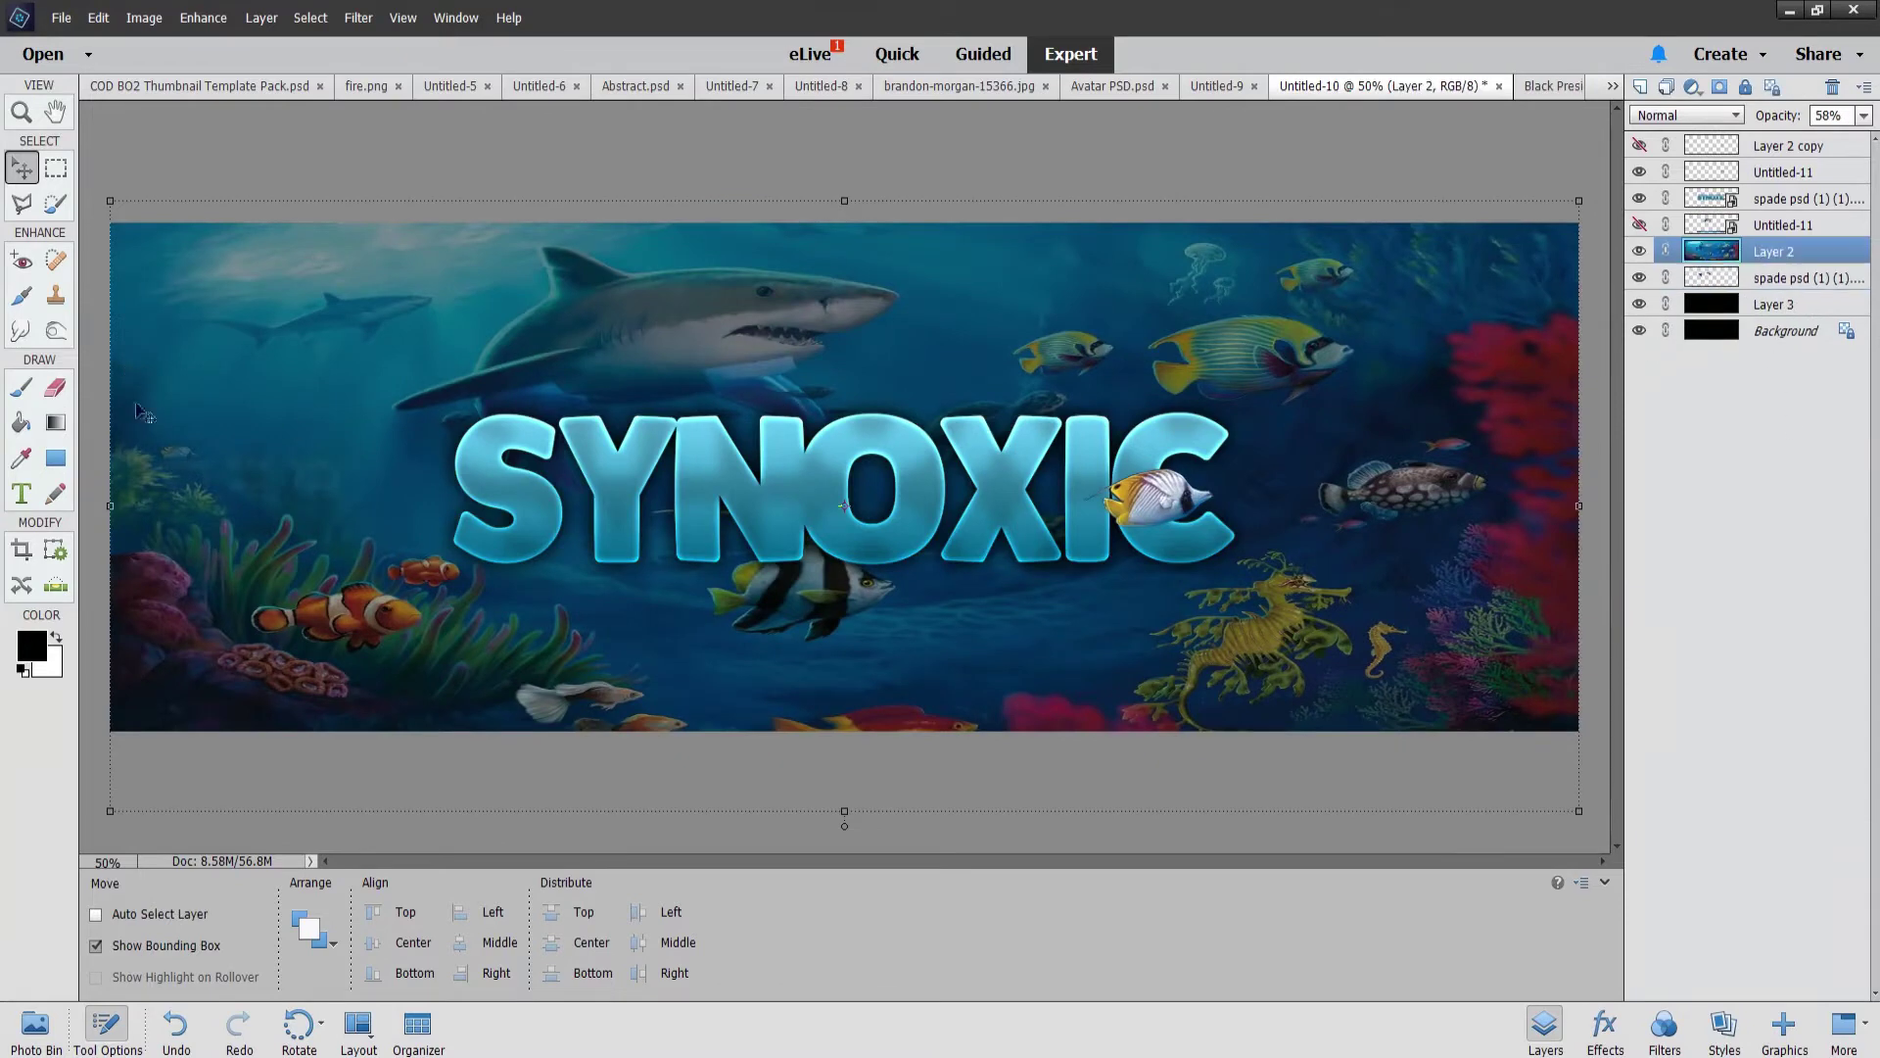
Step: Toggle and drag the spade layer, then undo the layer changes
key(e)
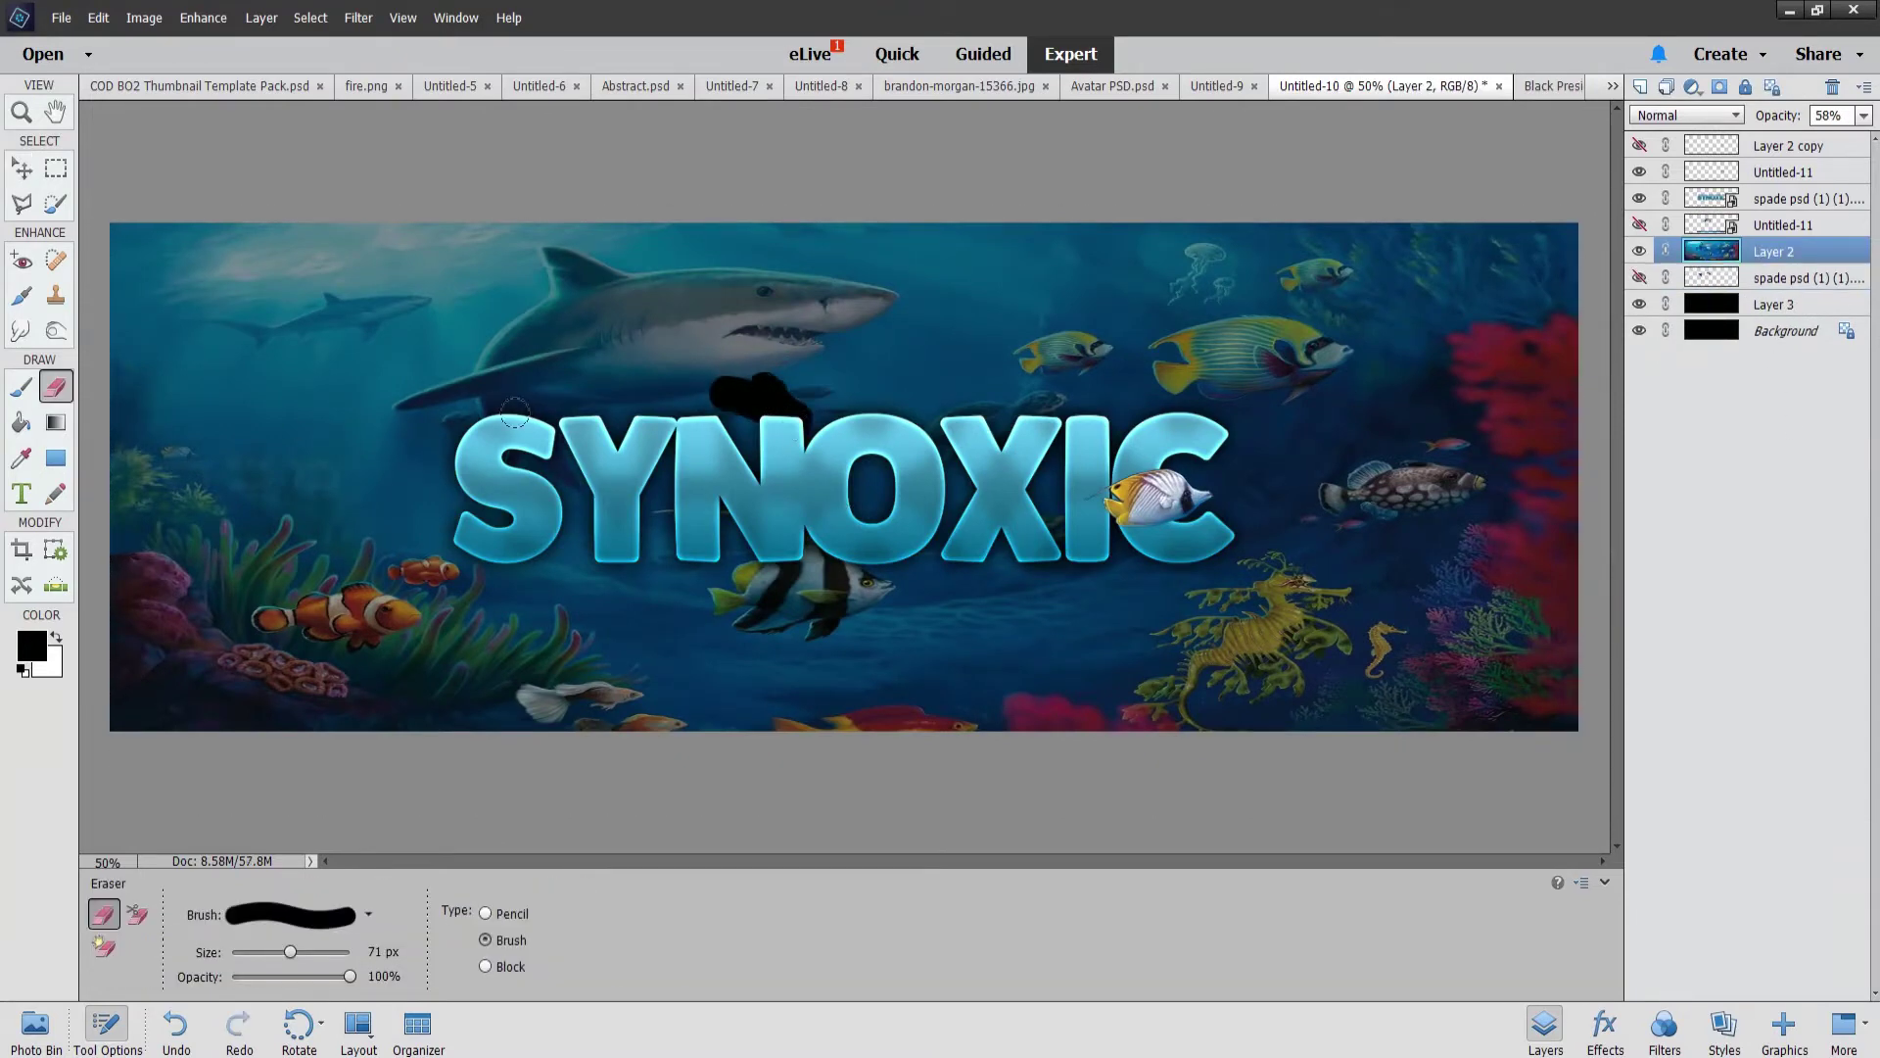
click(1638, 278)
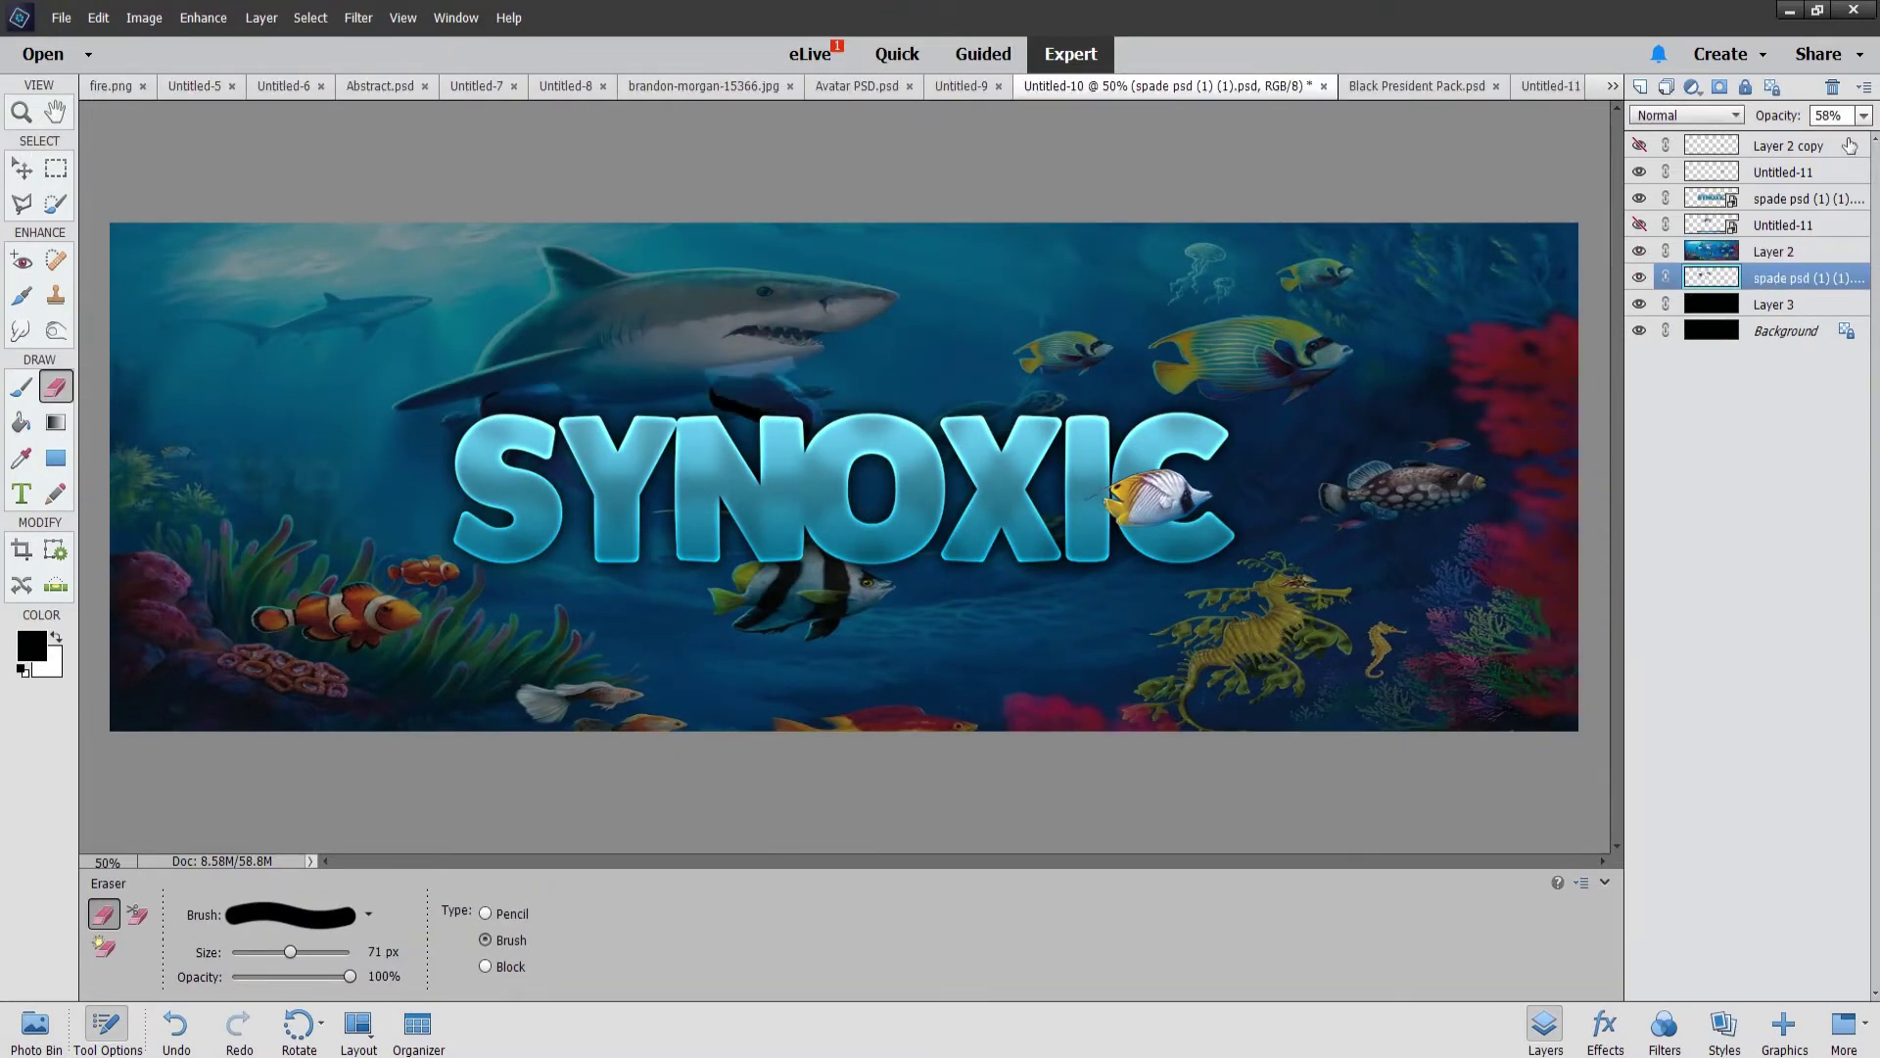
drag(1778, 278, 1777, 314)
key(ctrl+z)
key(ctrl+z)
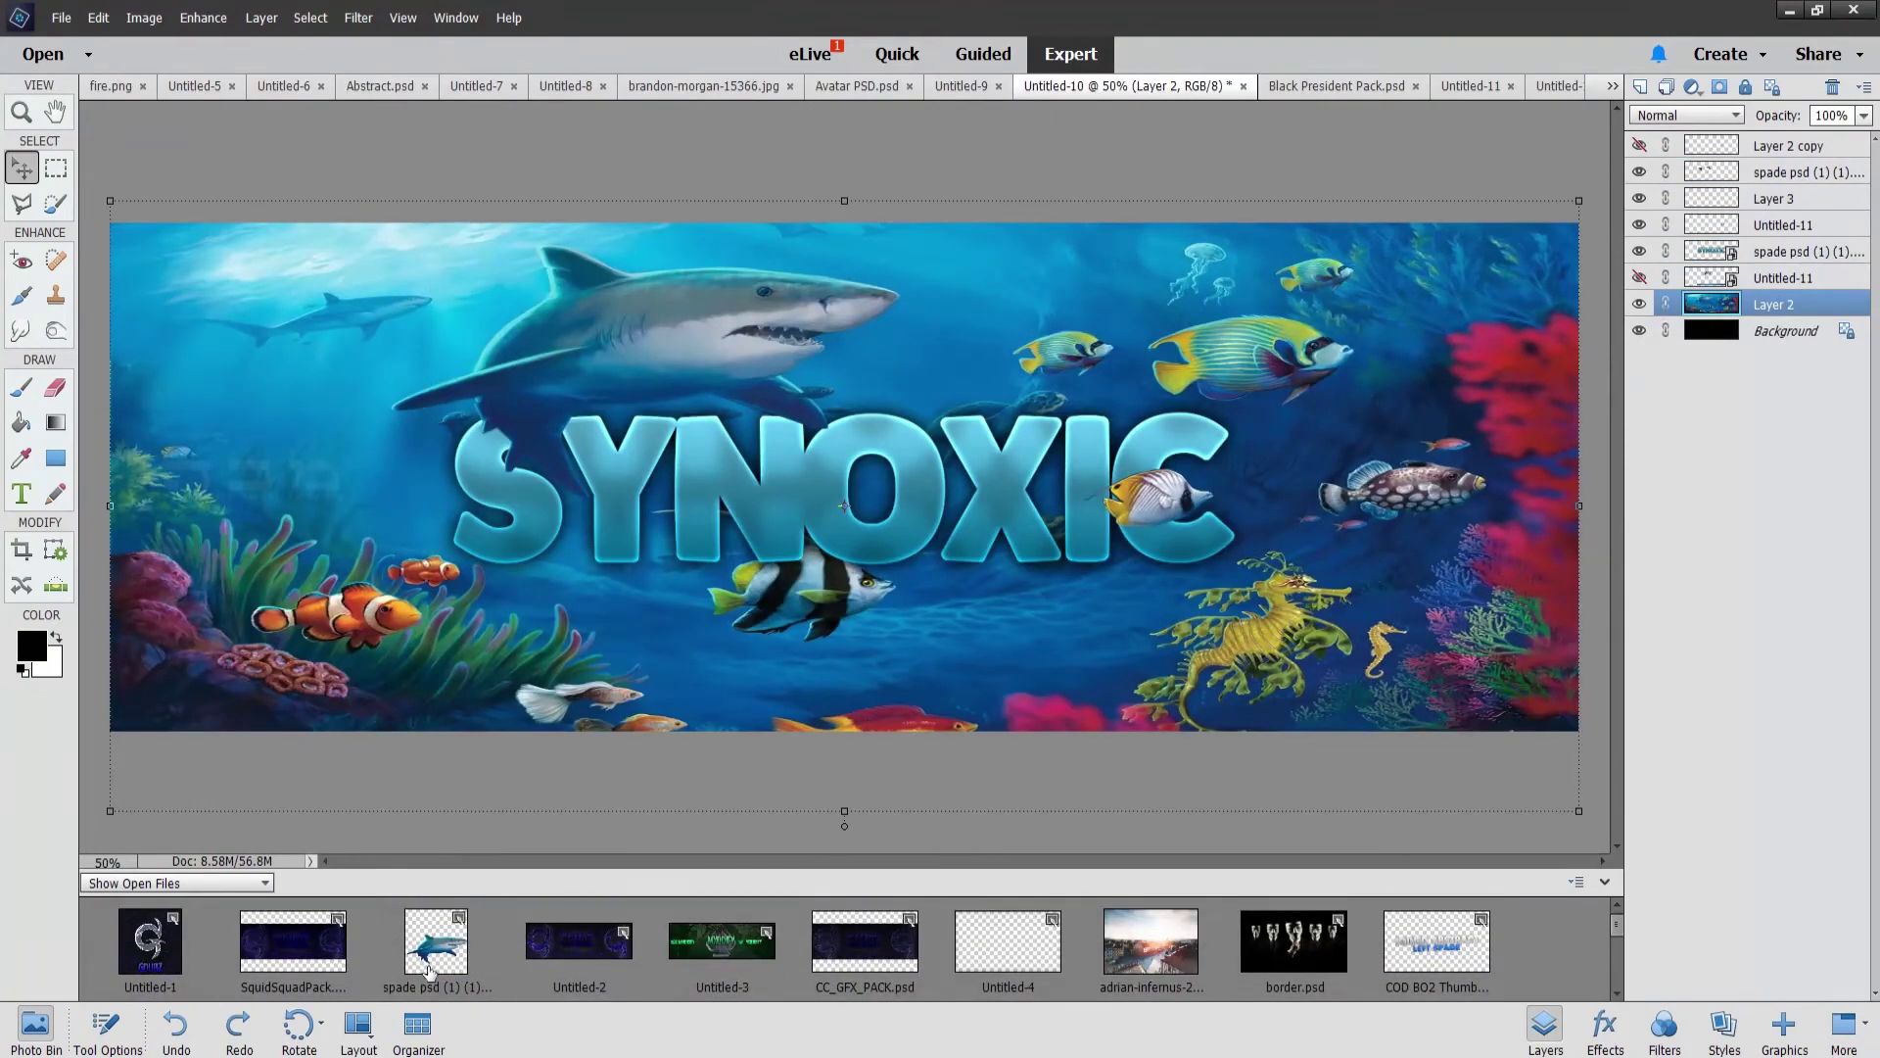
Step: Place the spade psd shark image from the Photo Bin into the banner and commit it
drag(428, 972, 634, 366)
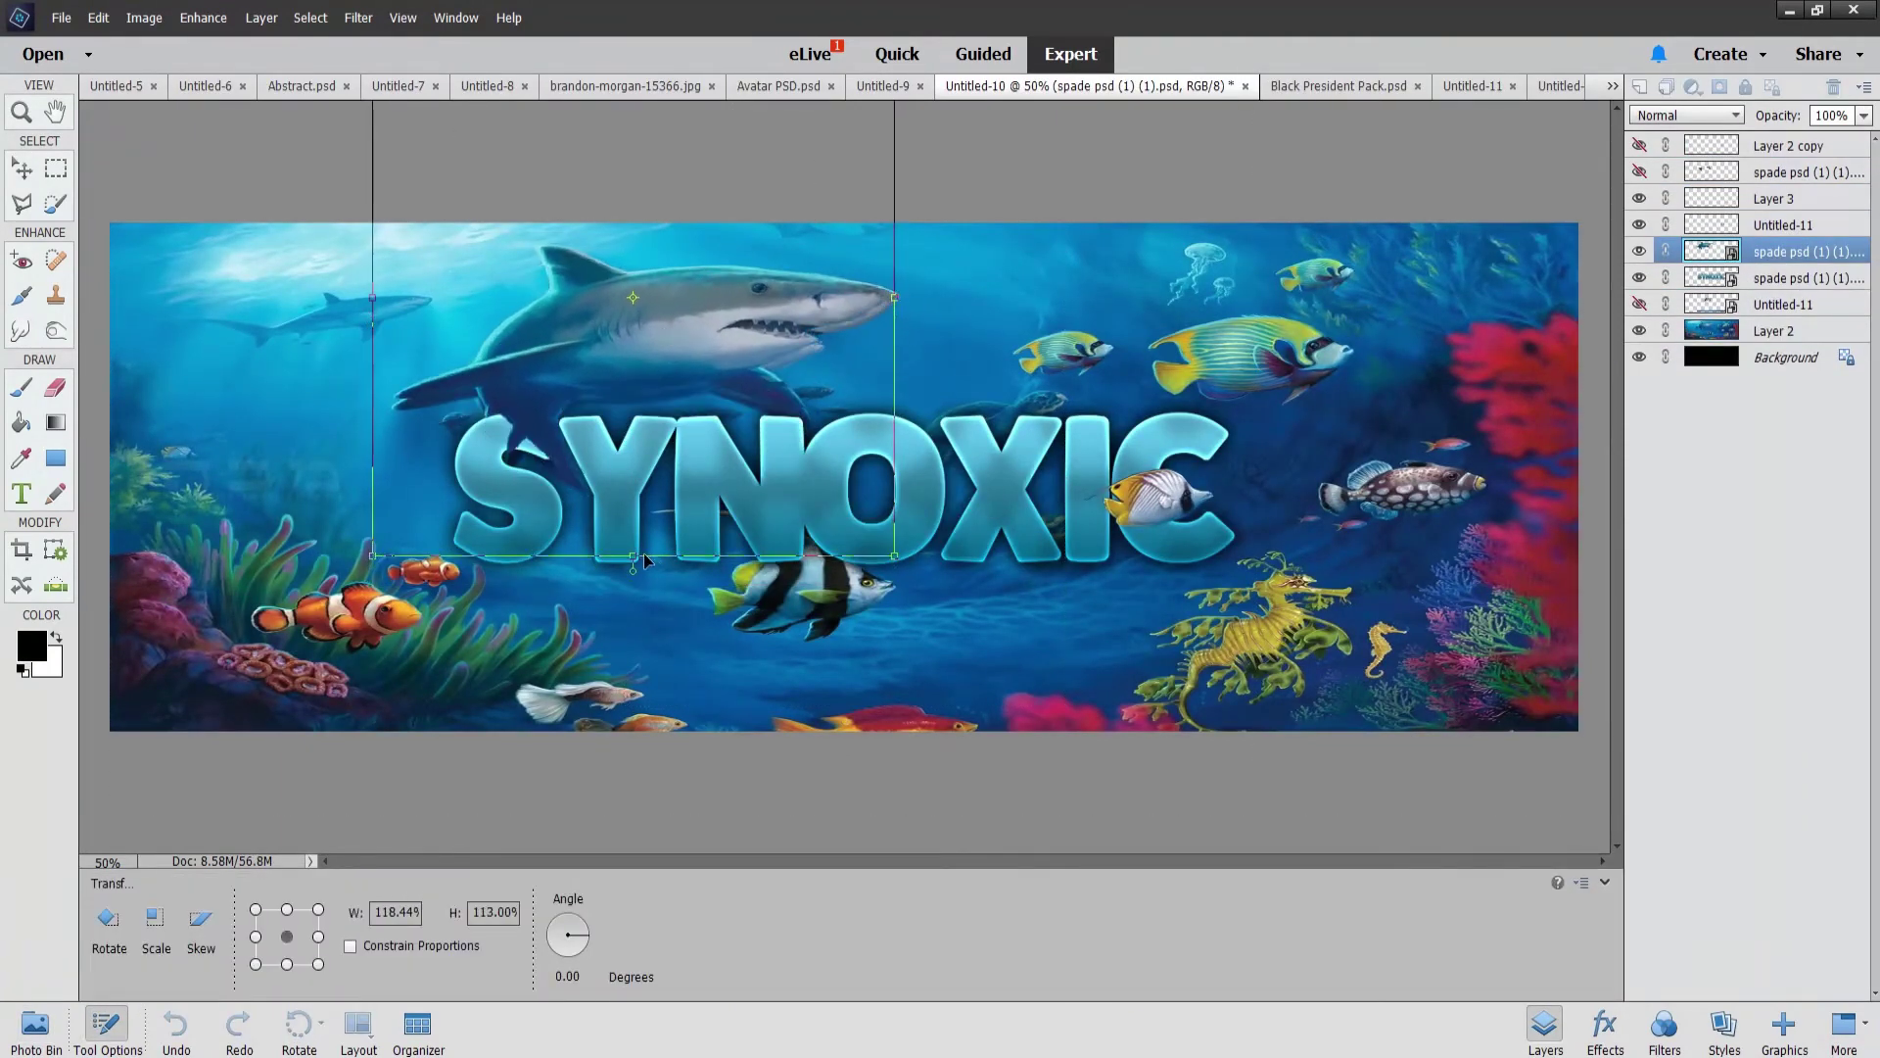
double_click(666, 333)
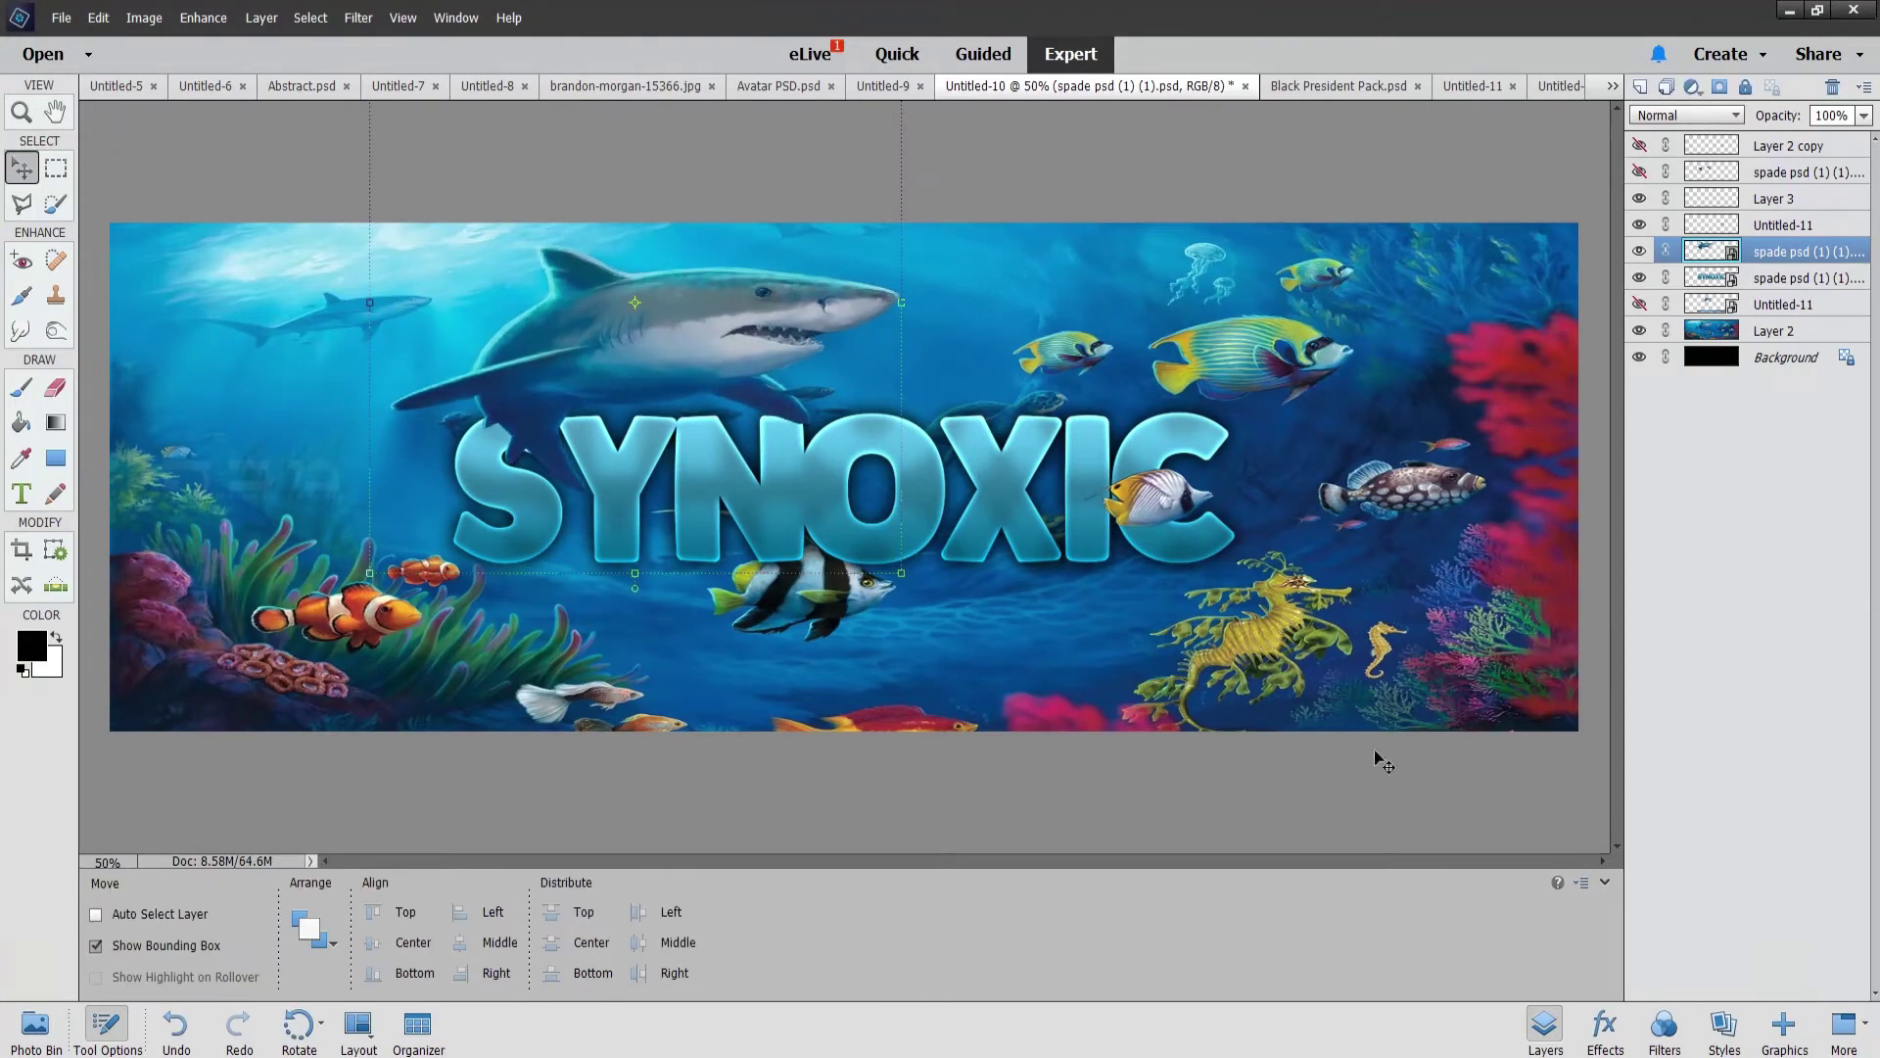
click(1774, 330)
click(1774, 198)
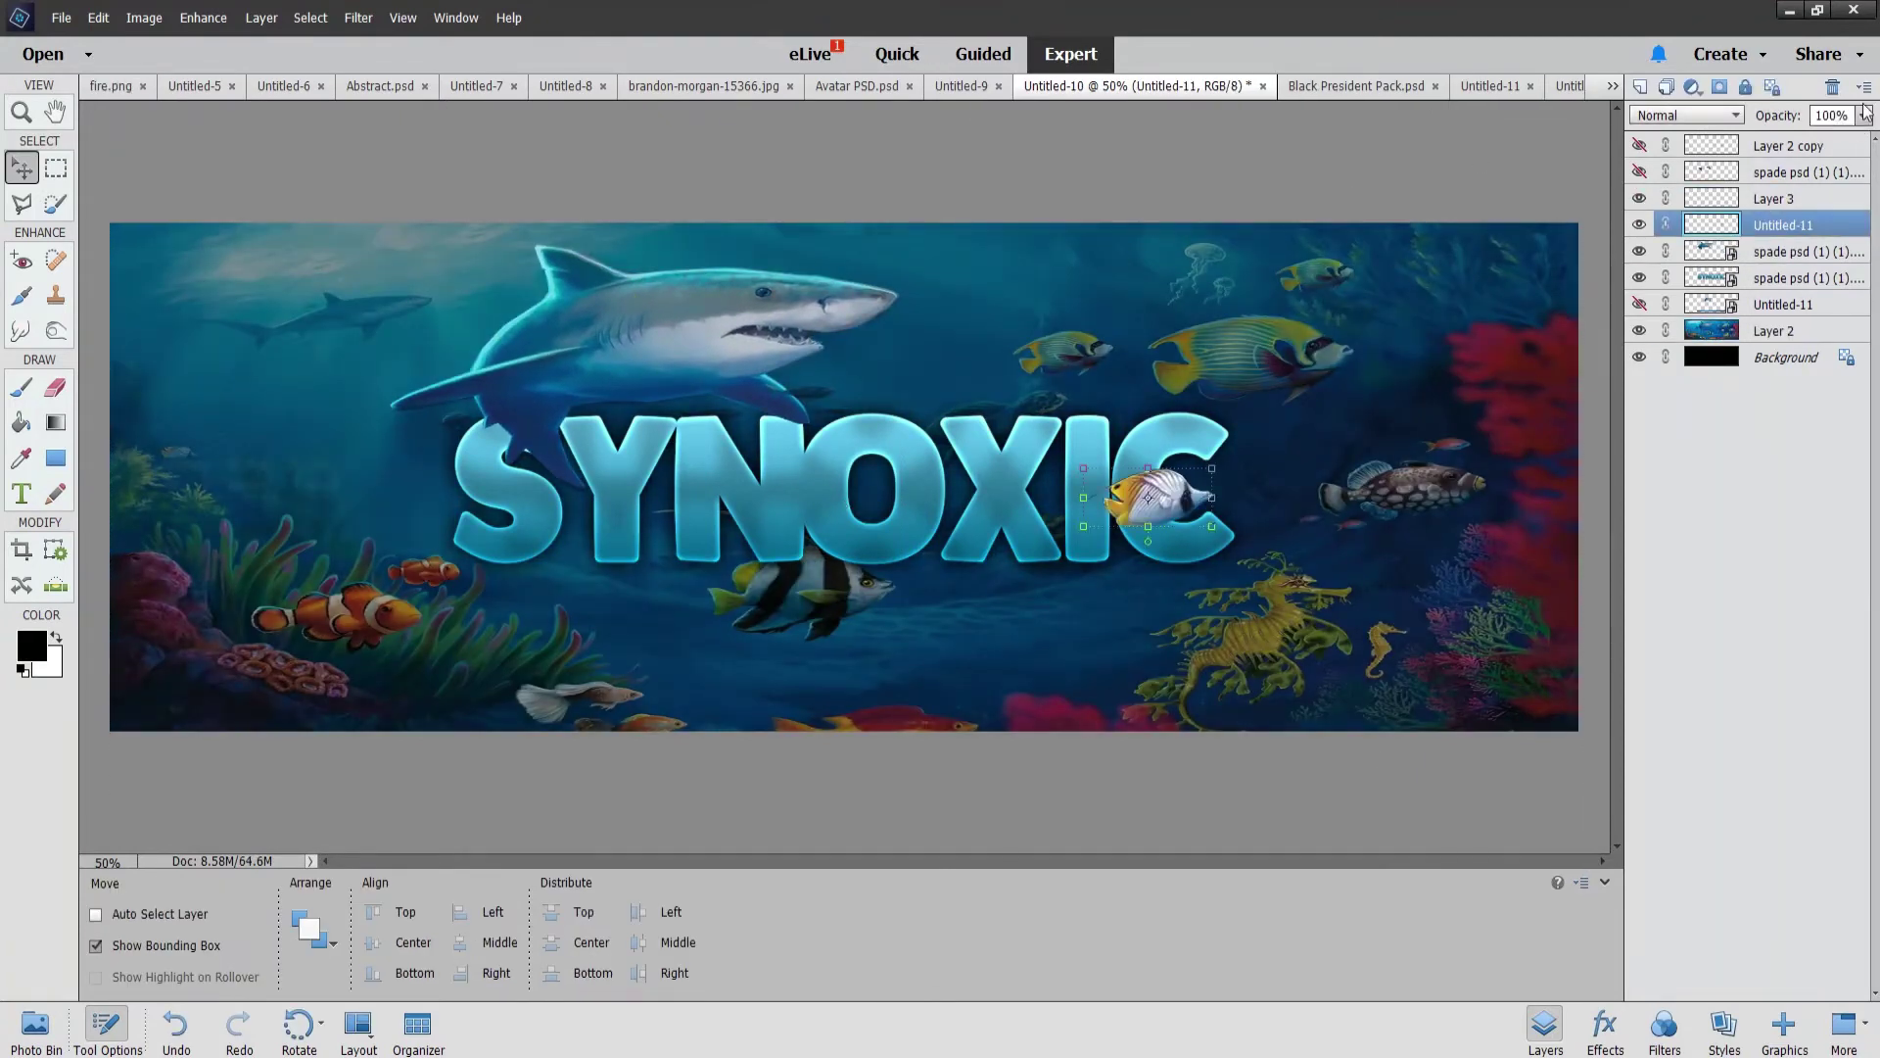
Step: Paint a white soft glow on a new Overlay layer placed above the spade layer
click(1782, 309)
key(ctrl+shift+alt+n)
key(b)
key(x)
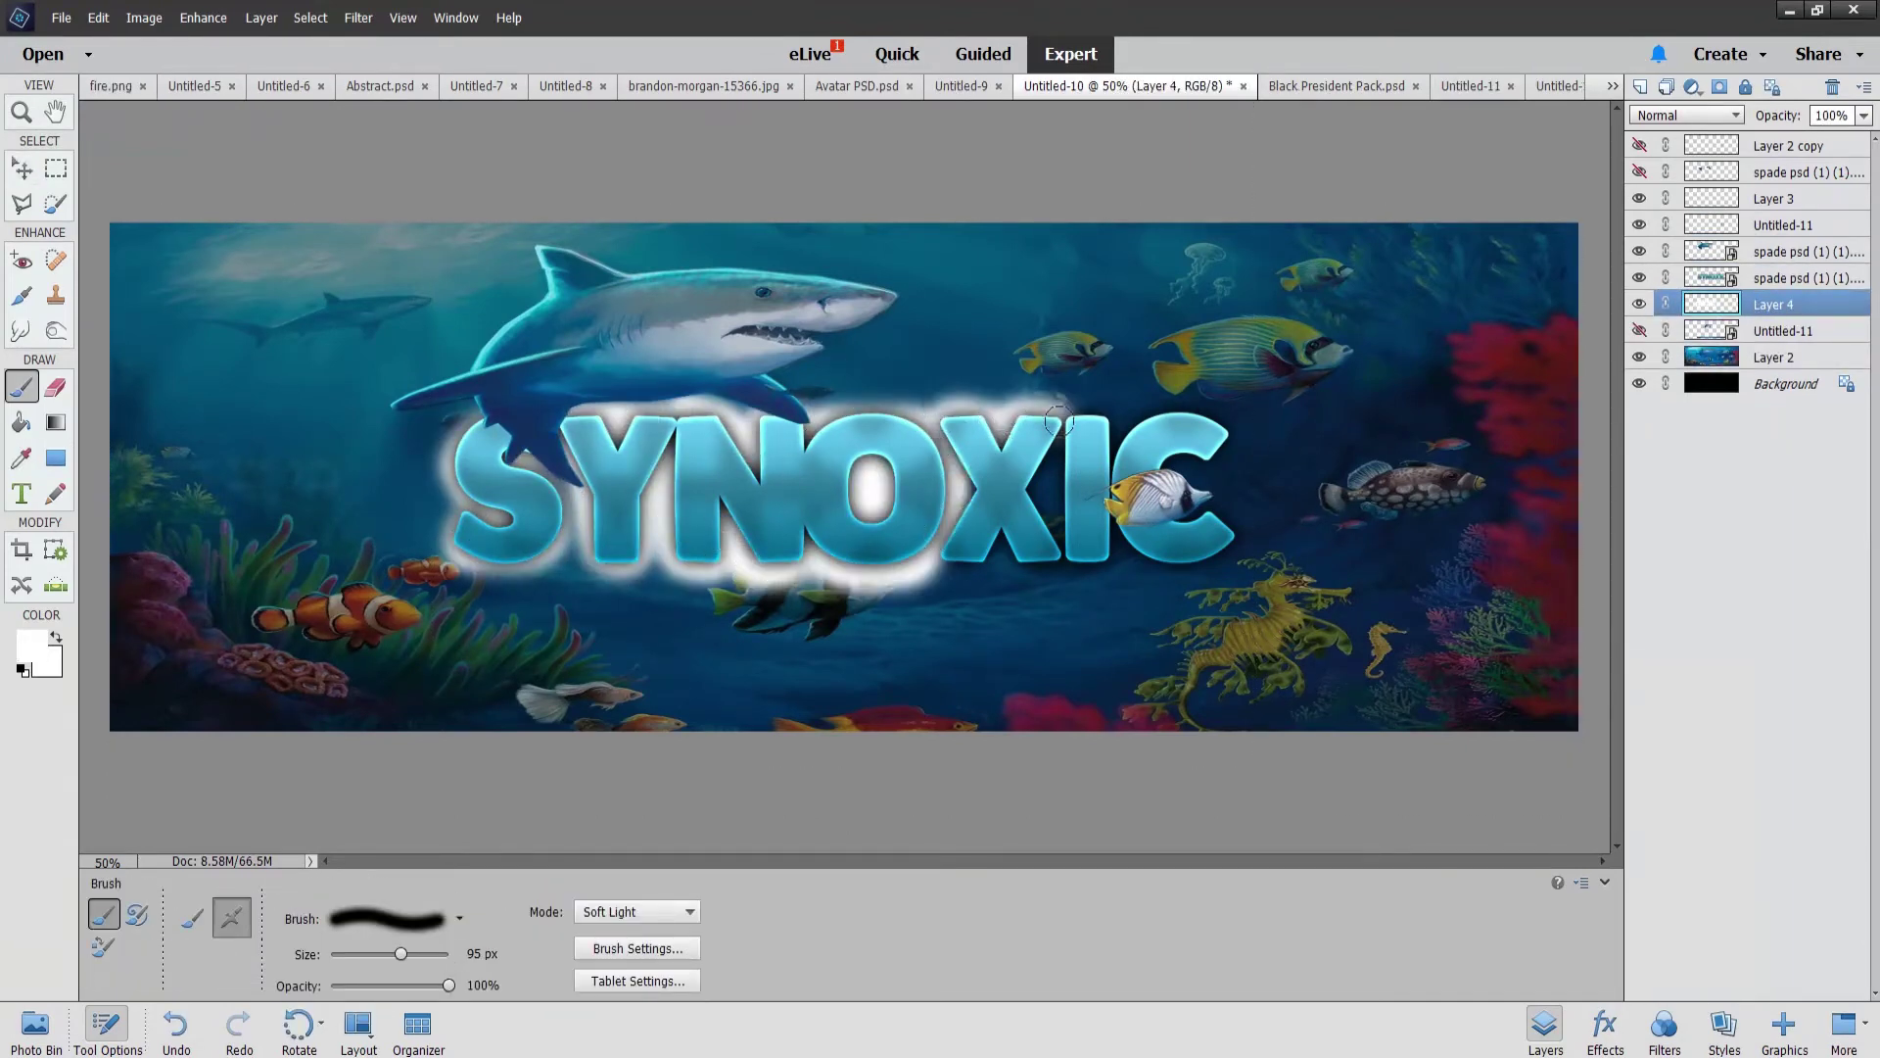
drag(1040, 415, 1064, 480)
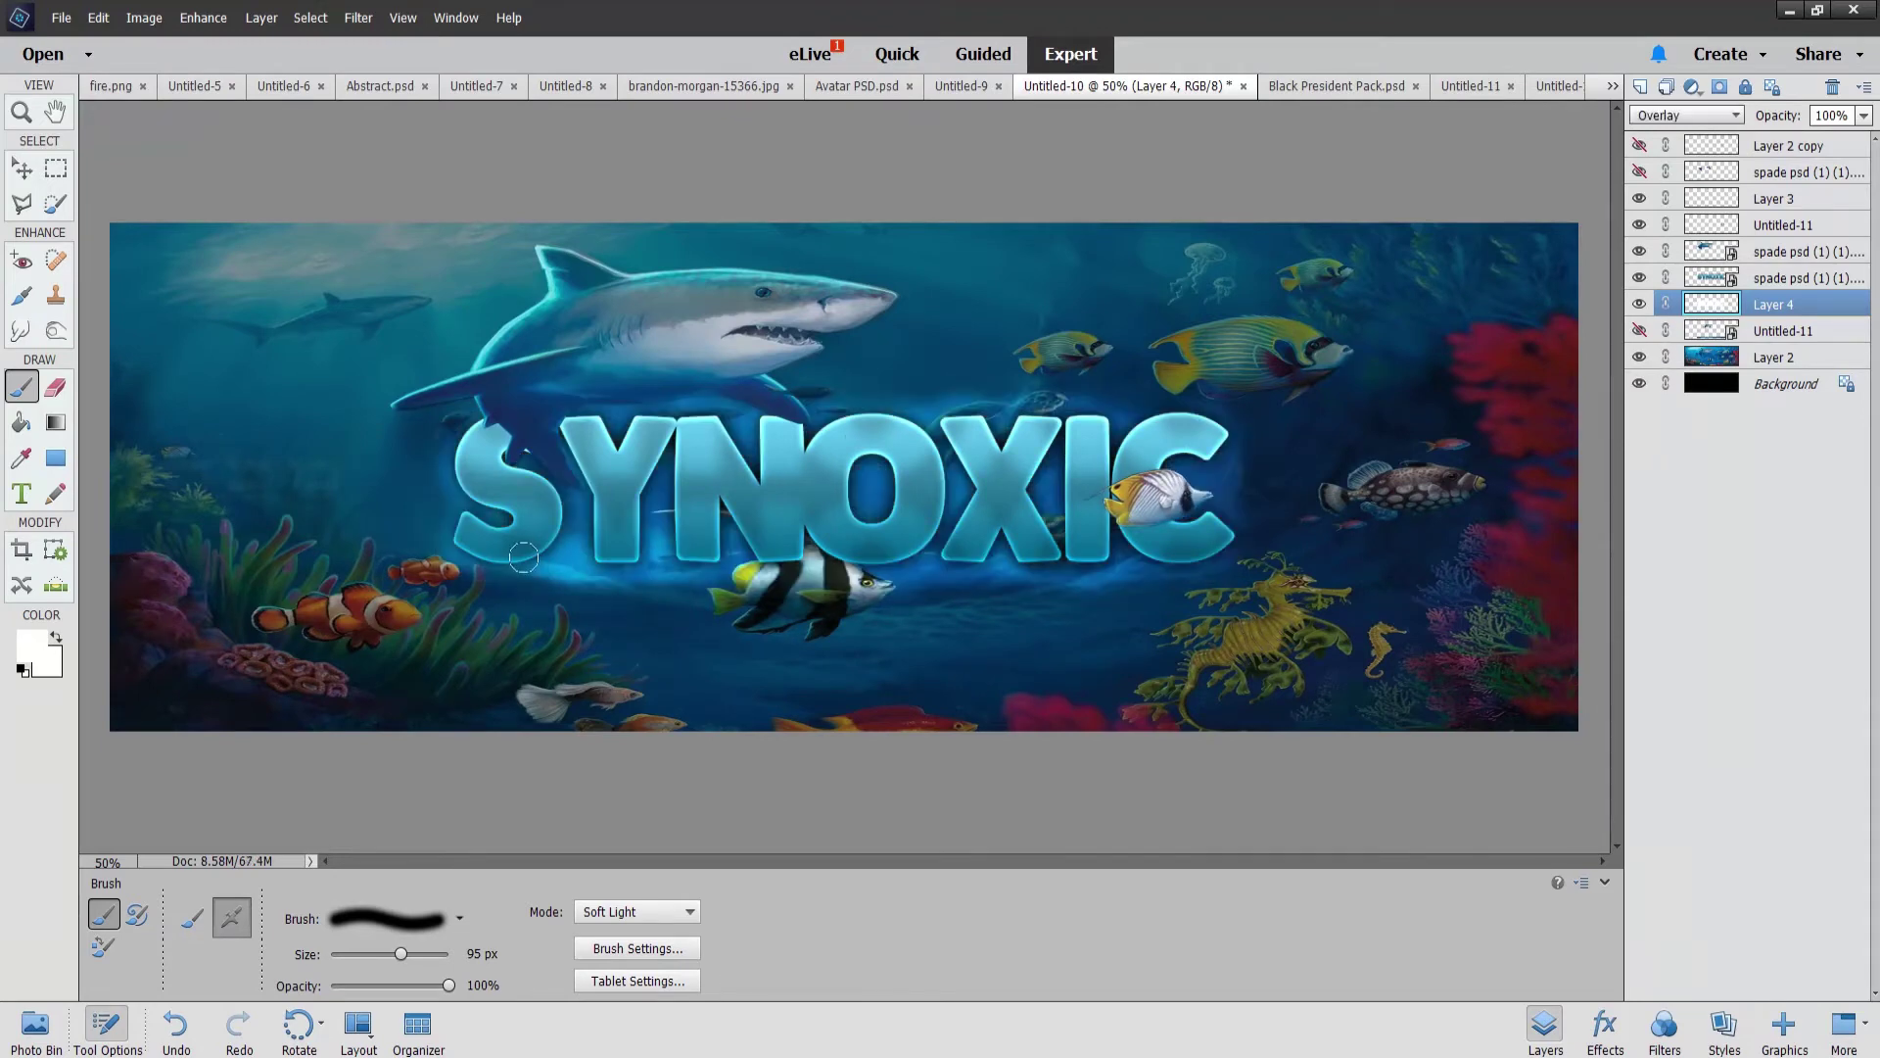
click(1709, 279)
click(1638, 304)
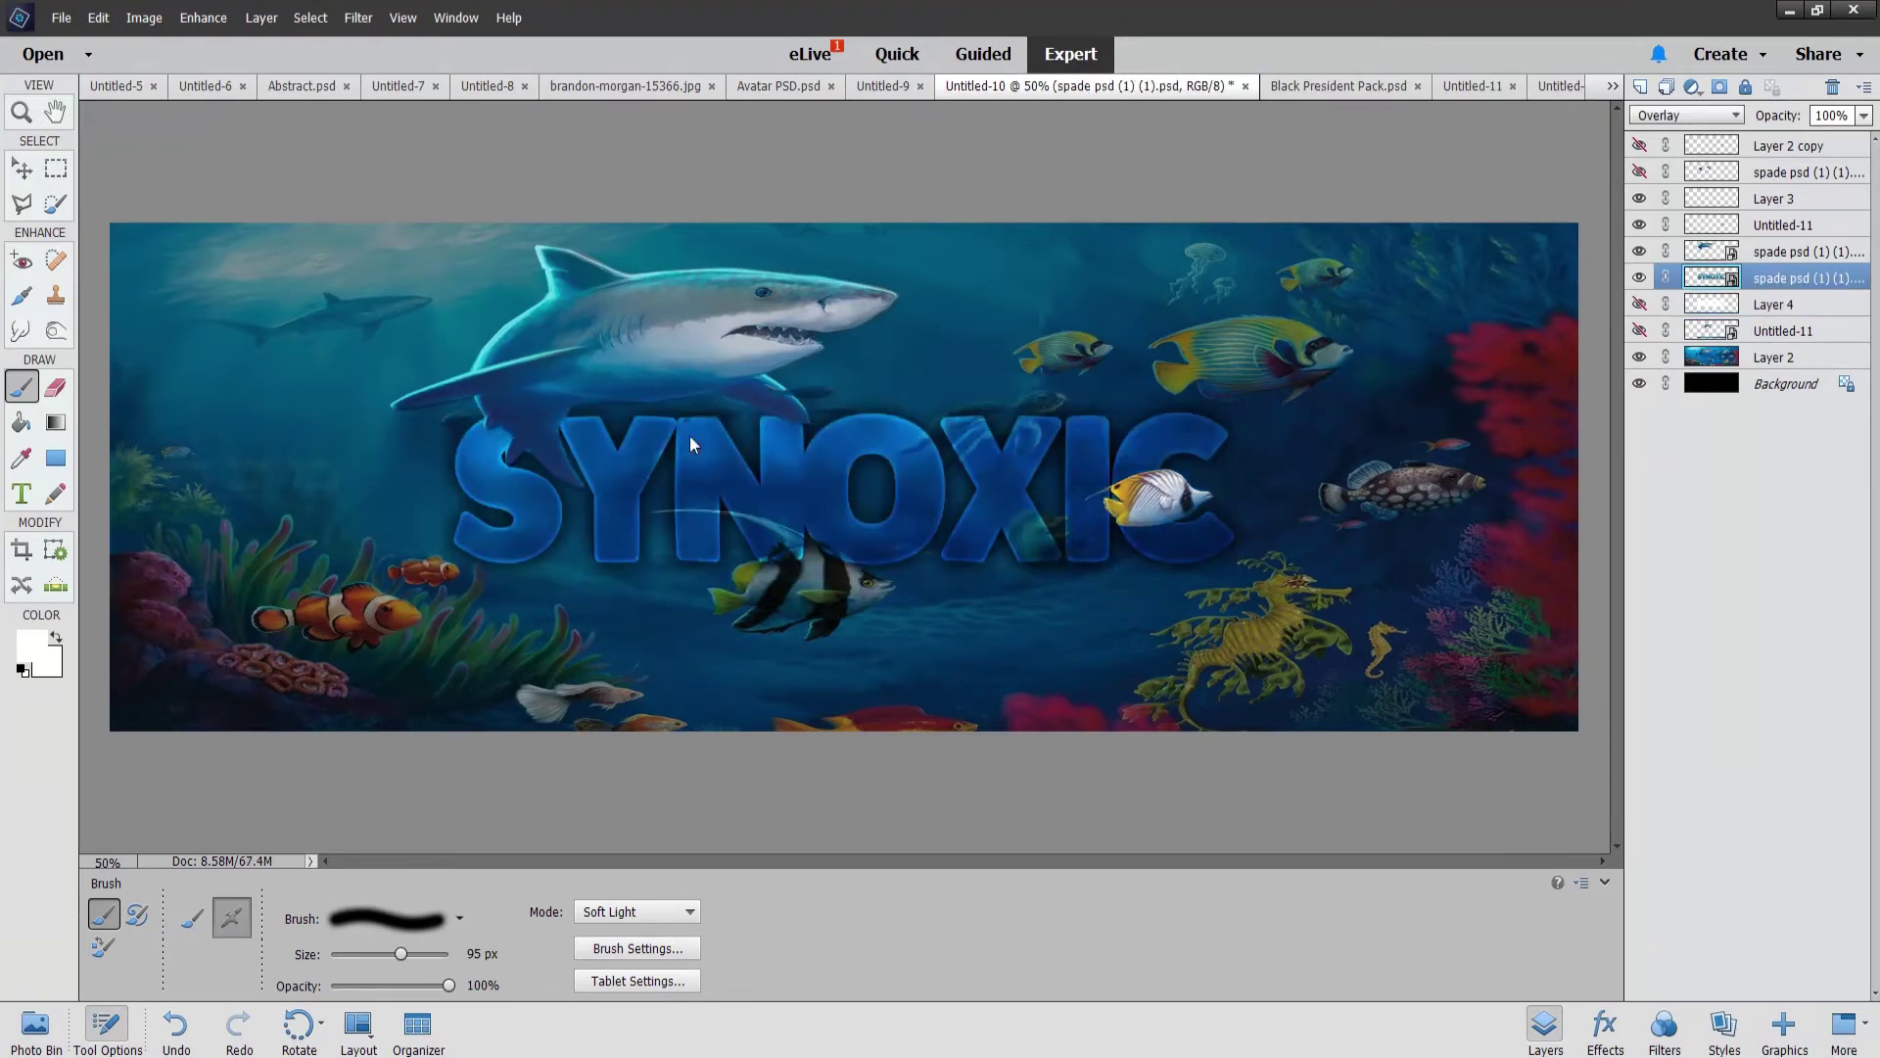
drag(1743, 309, 1732, 292)
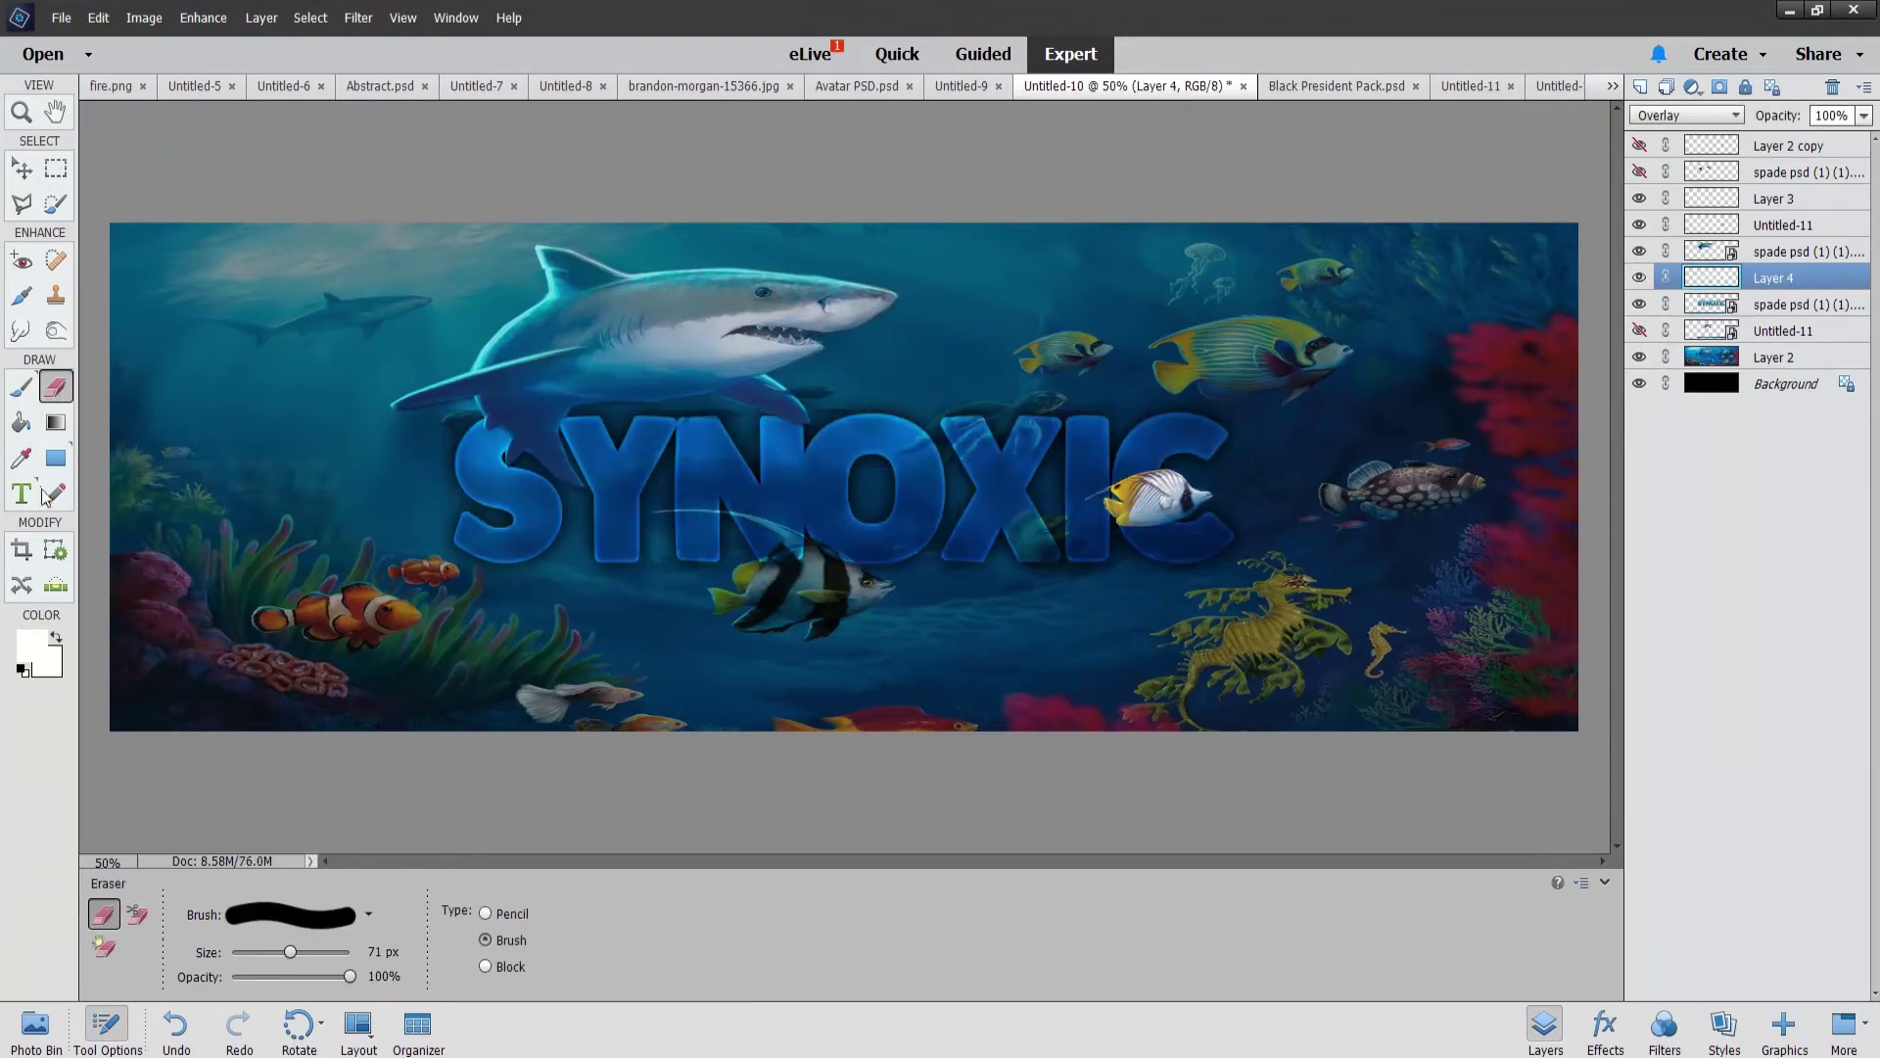
Step: Draw a rectangle over SYNOXIC, clip it to the text, and nudge the ocean background up
key(u)
drag(449, 405, 1236, 566)
key(v)
key(ctrl+g)
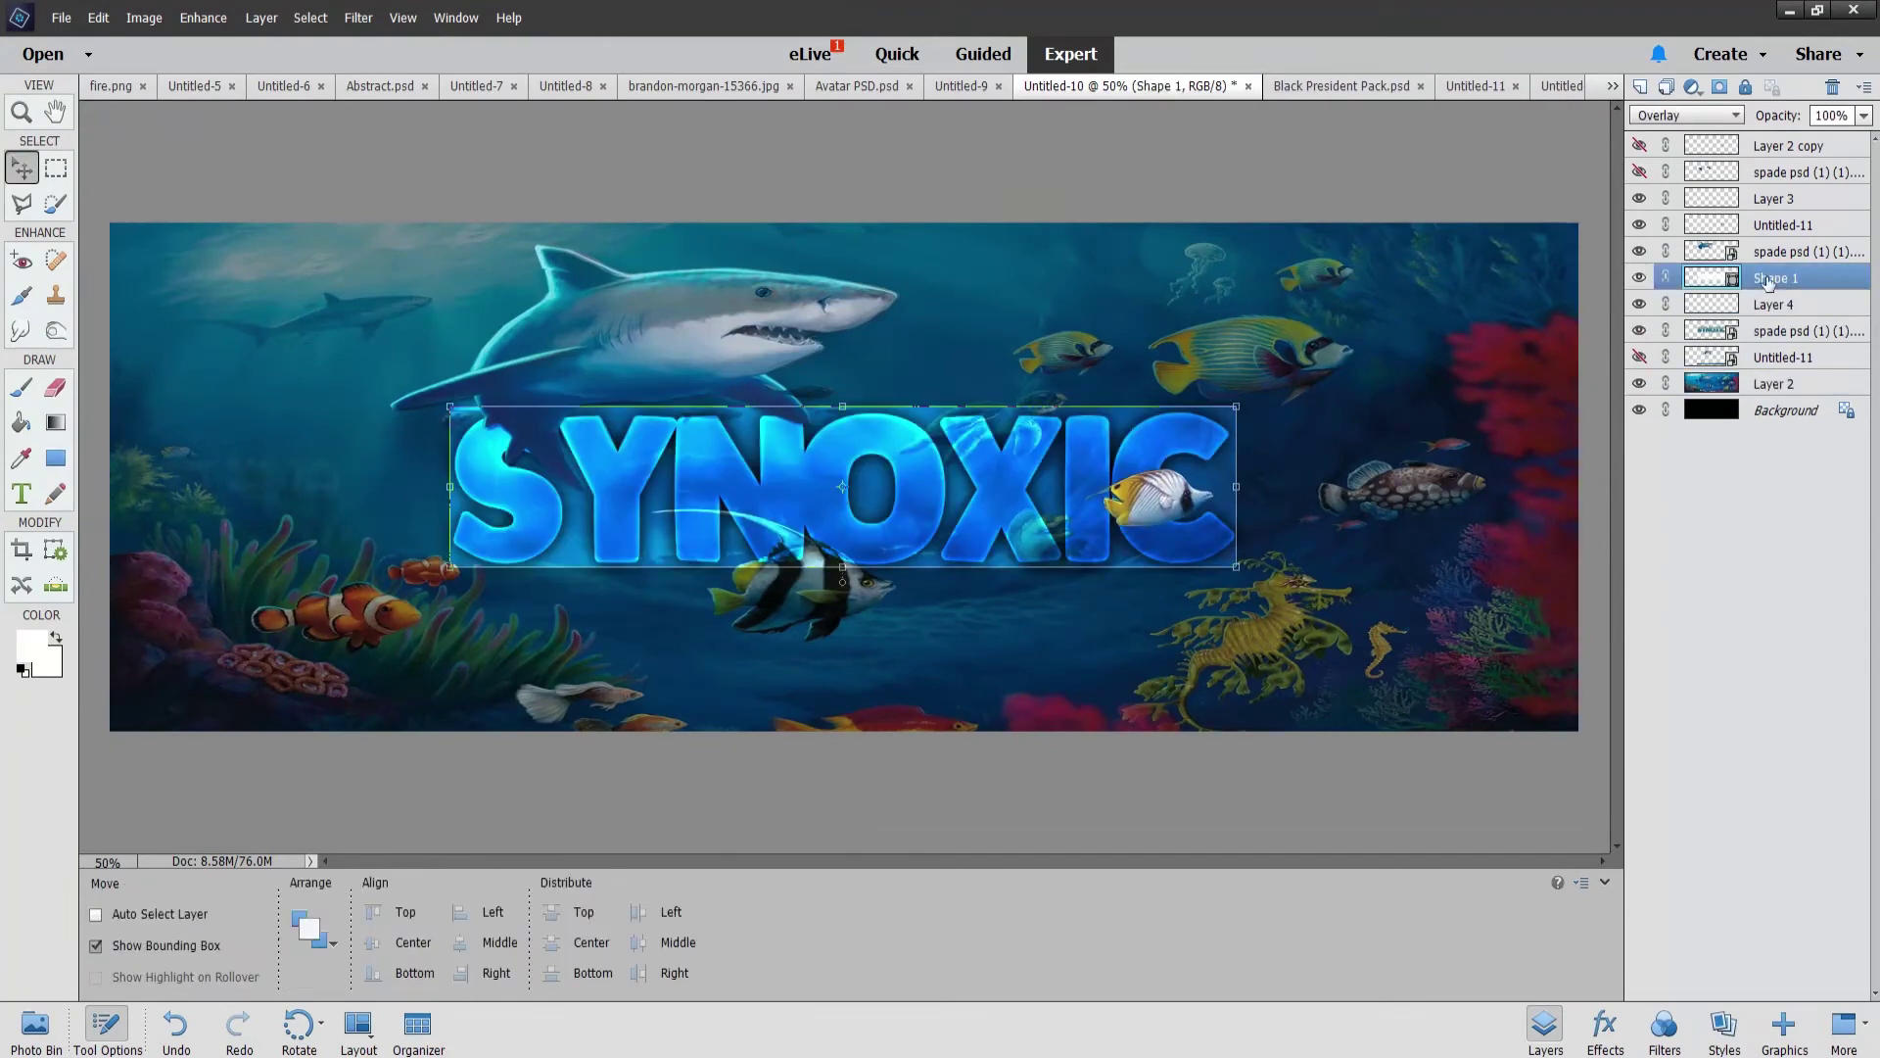
drag(1772, 281, 1773, 311)
click(1772, 383)
drag(795, 268, 796, 262)
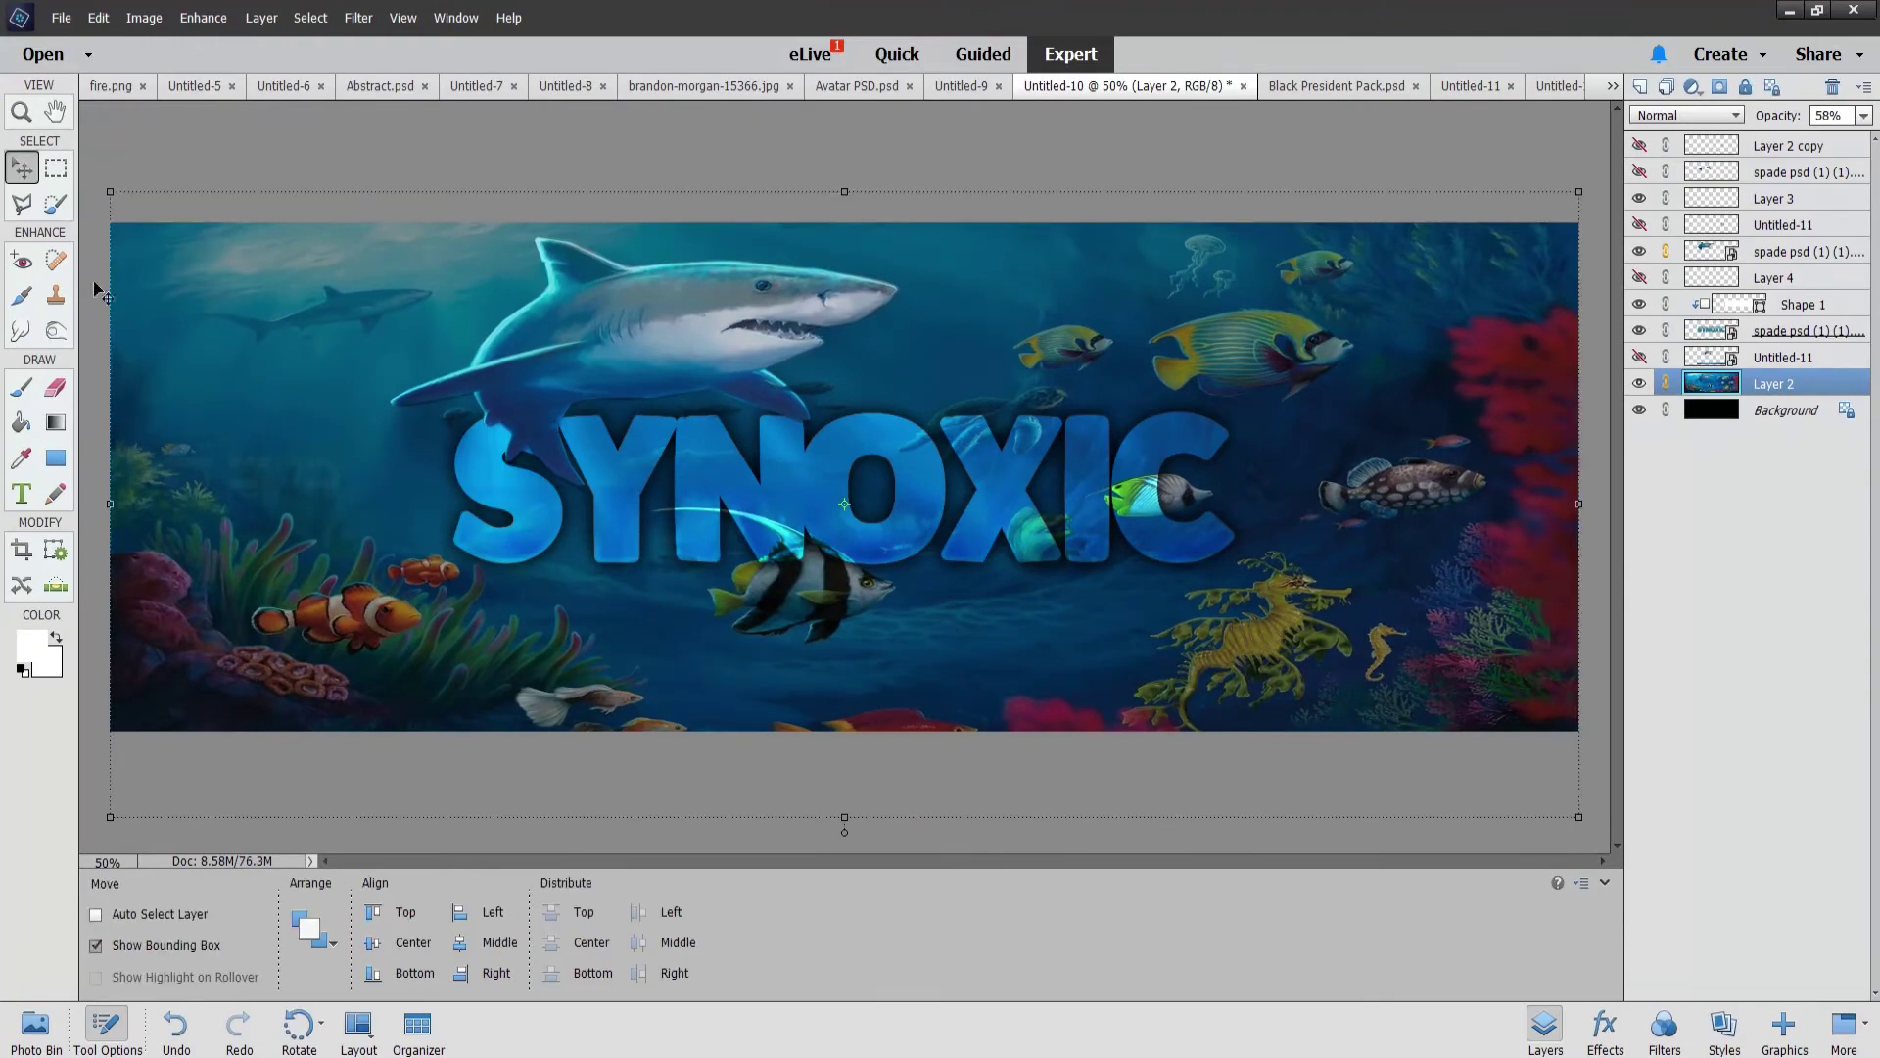
Step: Bring the Untitled-10 banner into Black President Pack and expand the Colors tint groups
click(35, 1033)
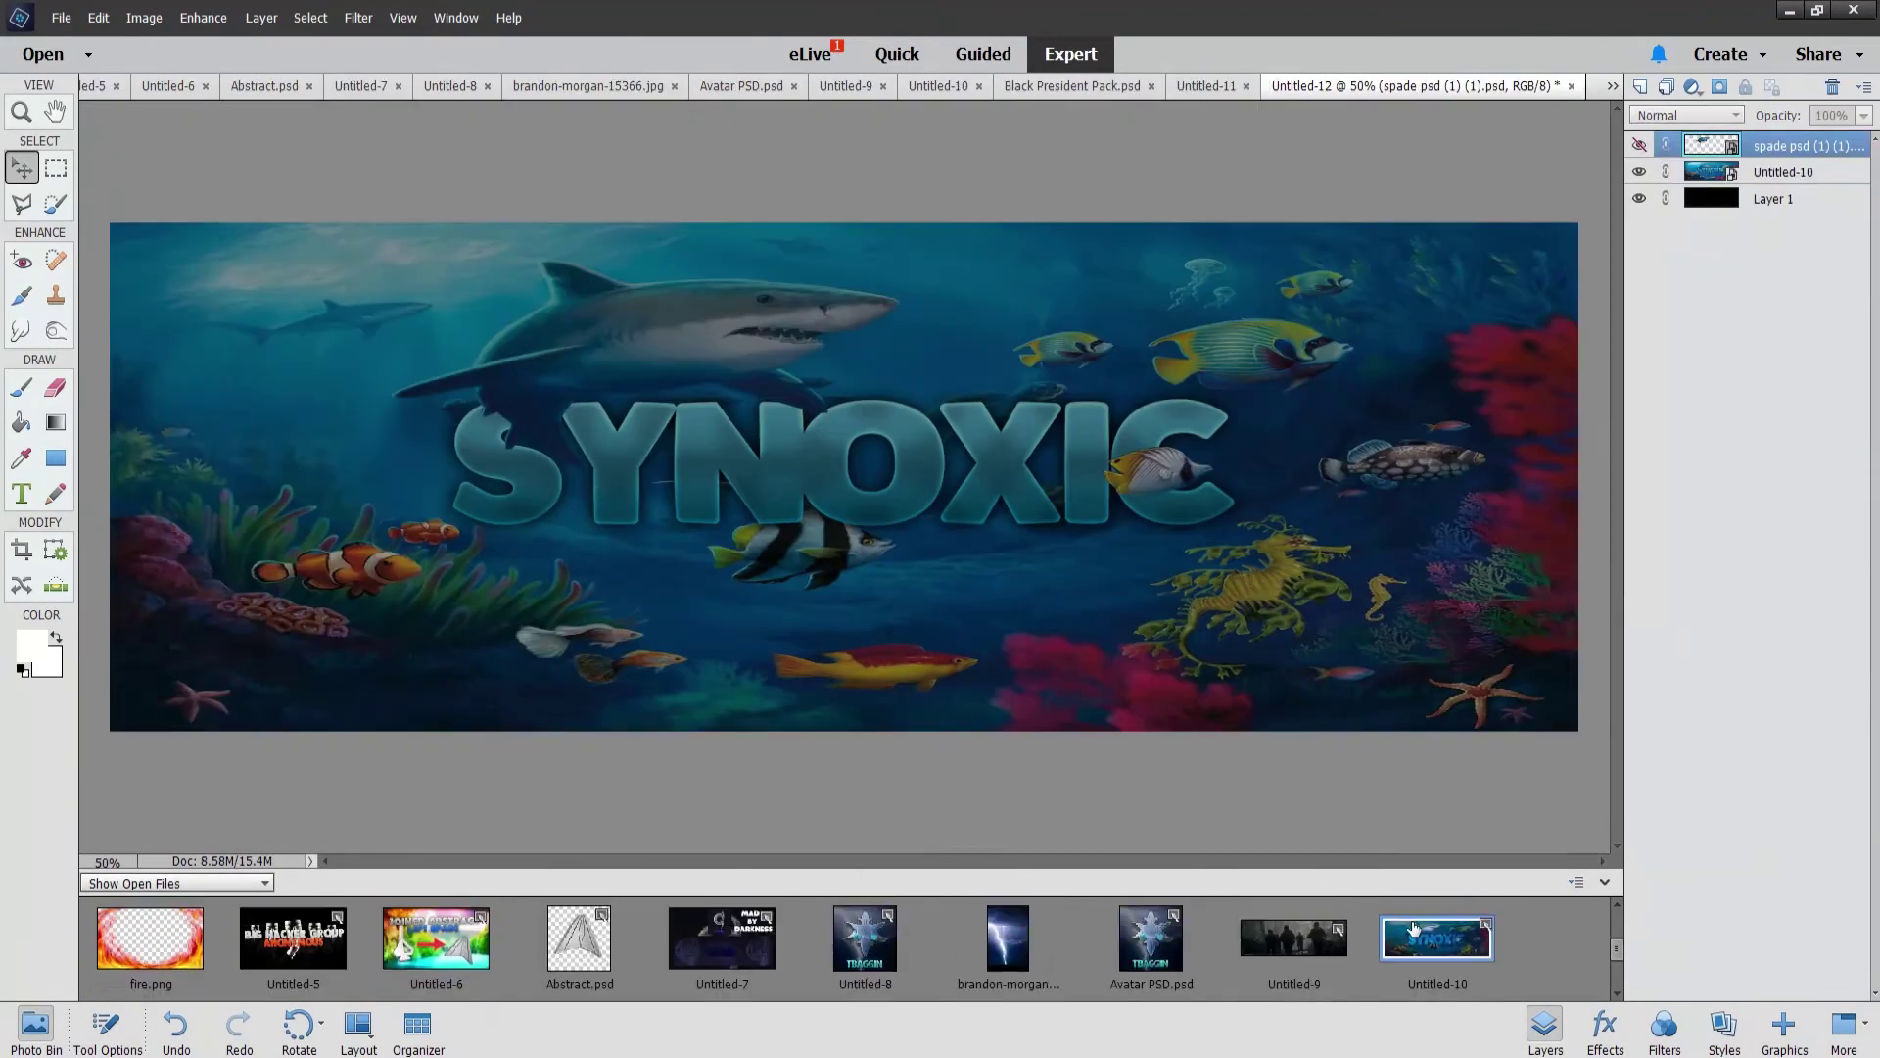
drag(1413, 927, 842, 470)
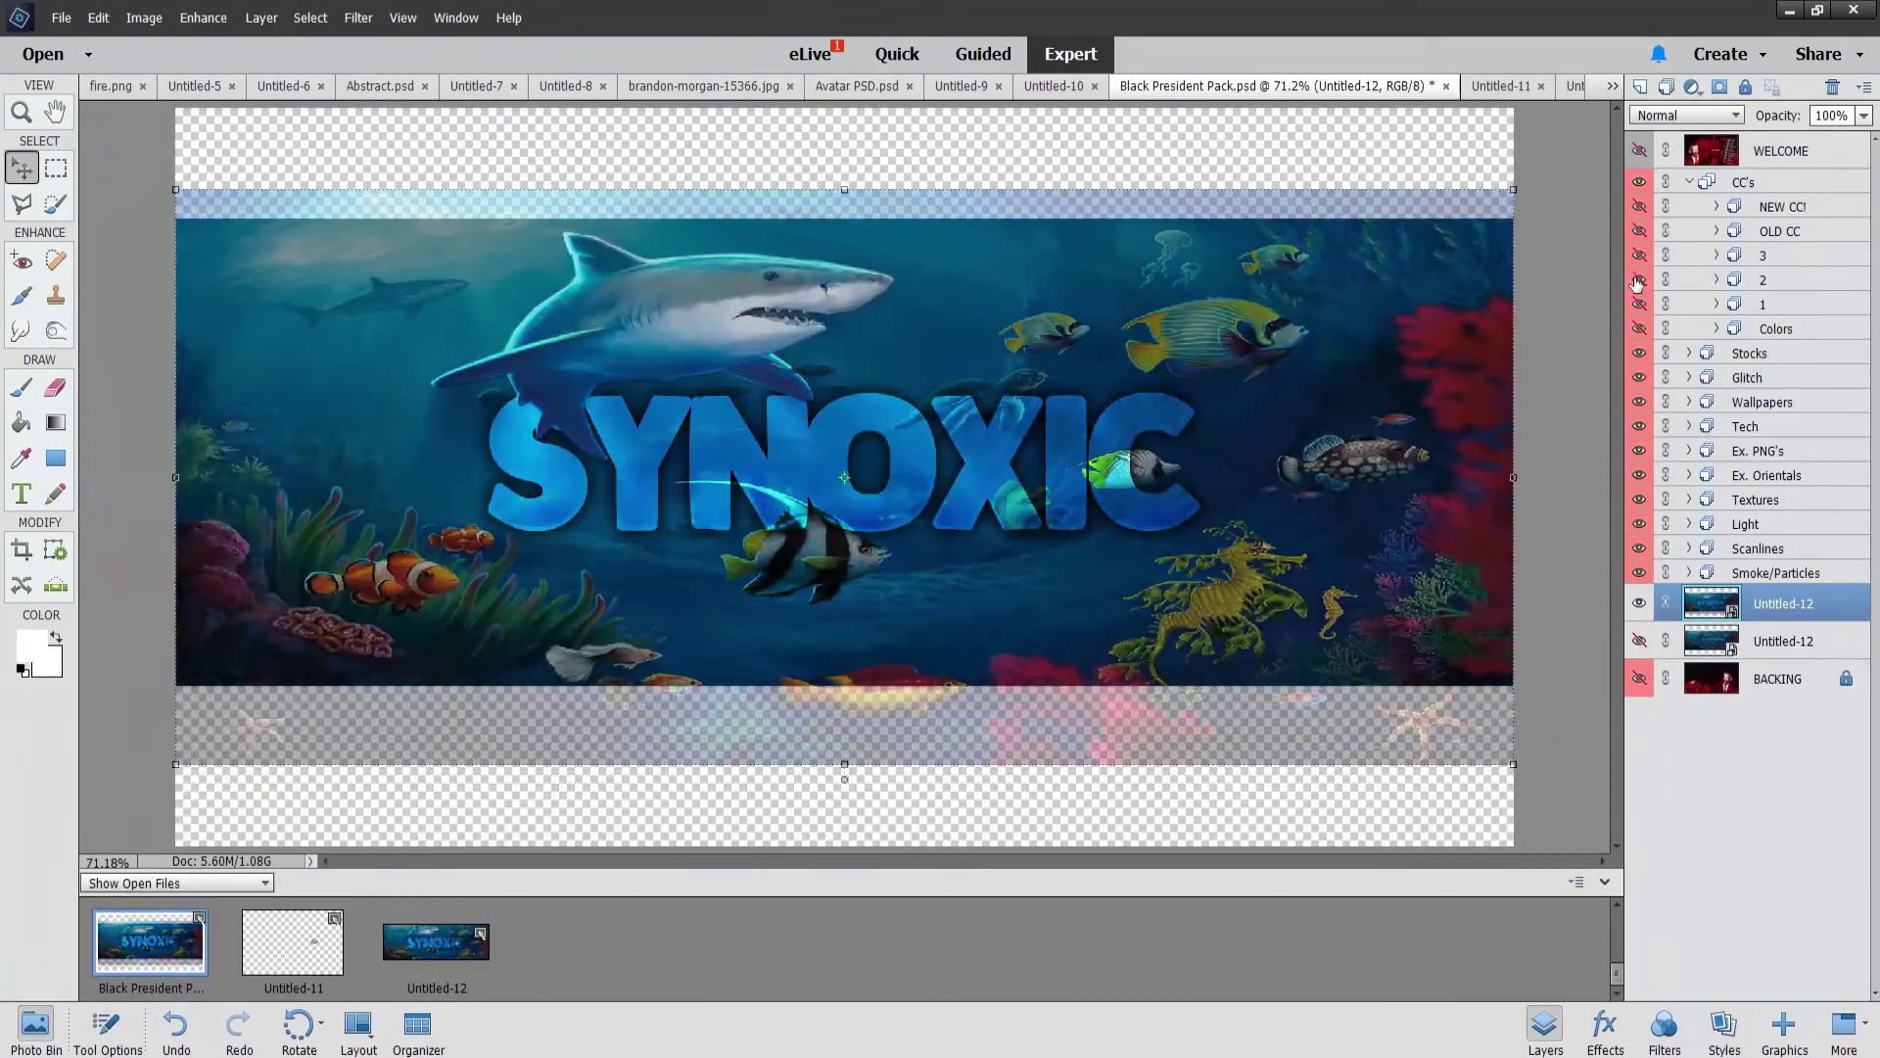
click(1716, 328)
click(1638, 328)
Step: Preview several colour tints, including orange-red and a dark desaturated grade
click(1638, 377)
click(1638, 450)
click(1639, 524)
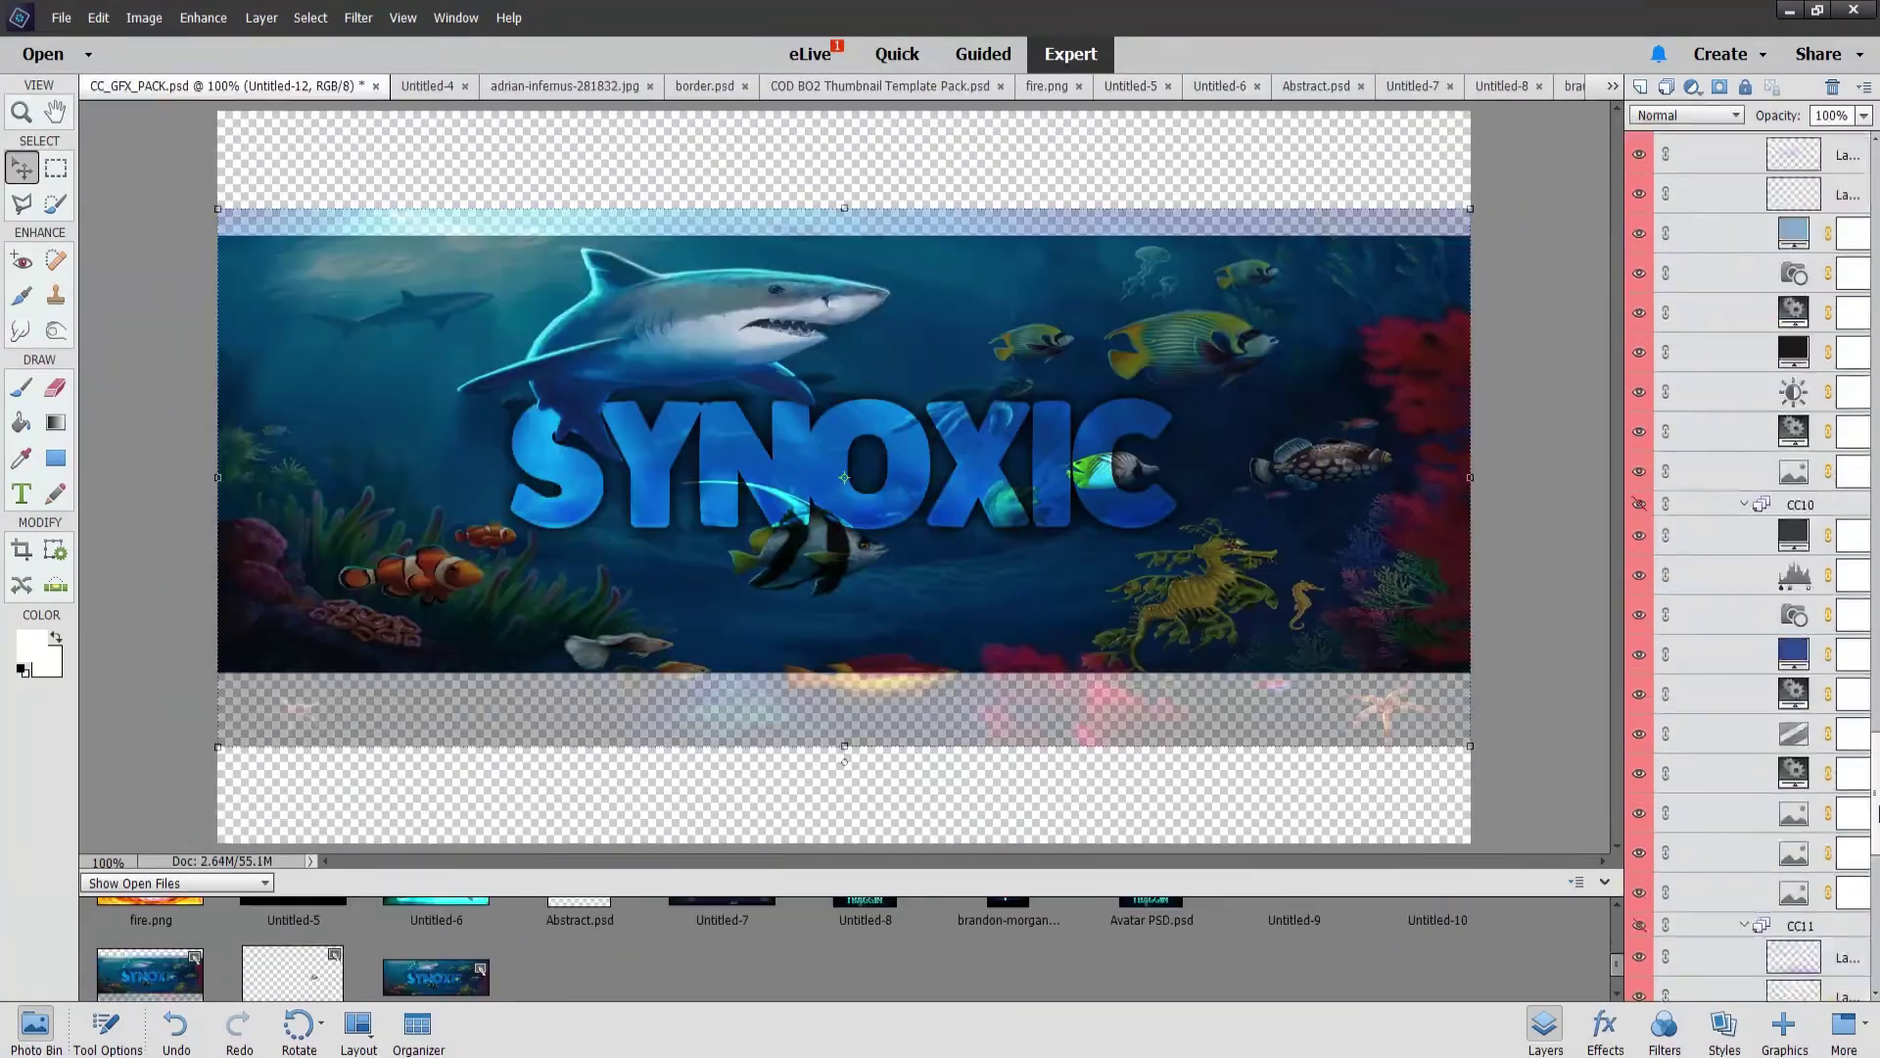
scroll(1878, 808, up, 10)
click(1802, 305)
click(1639, 379)
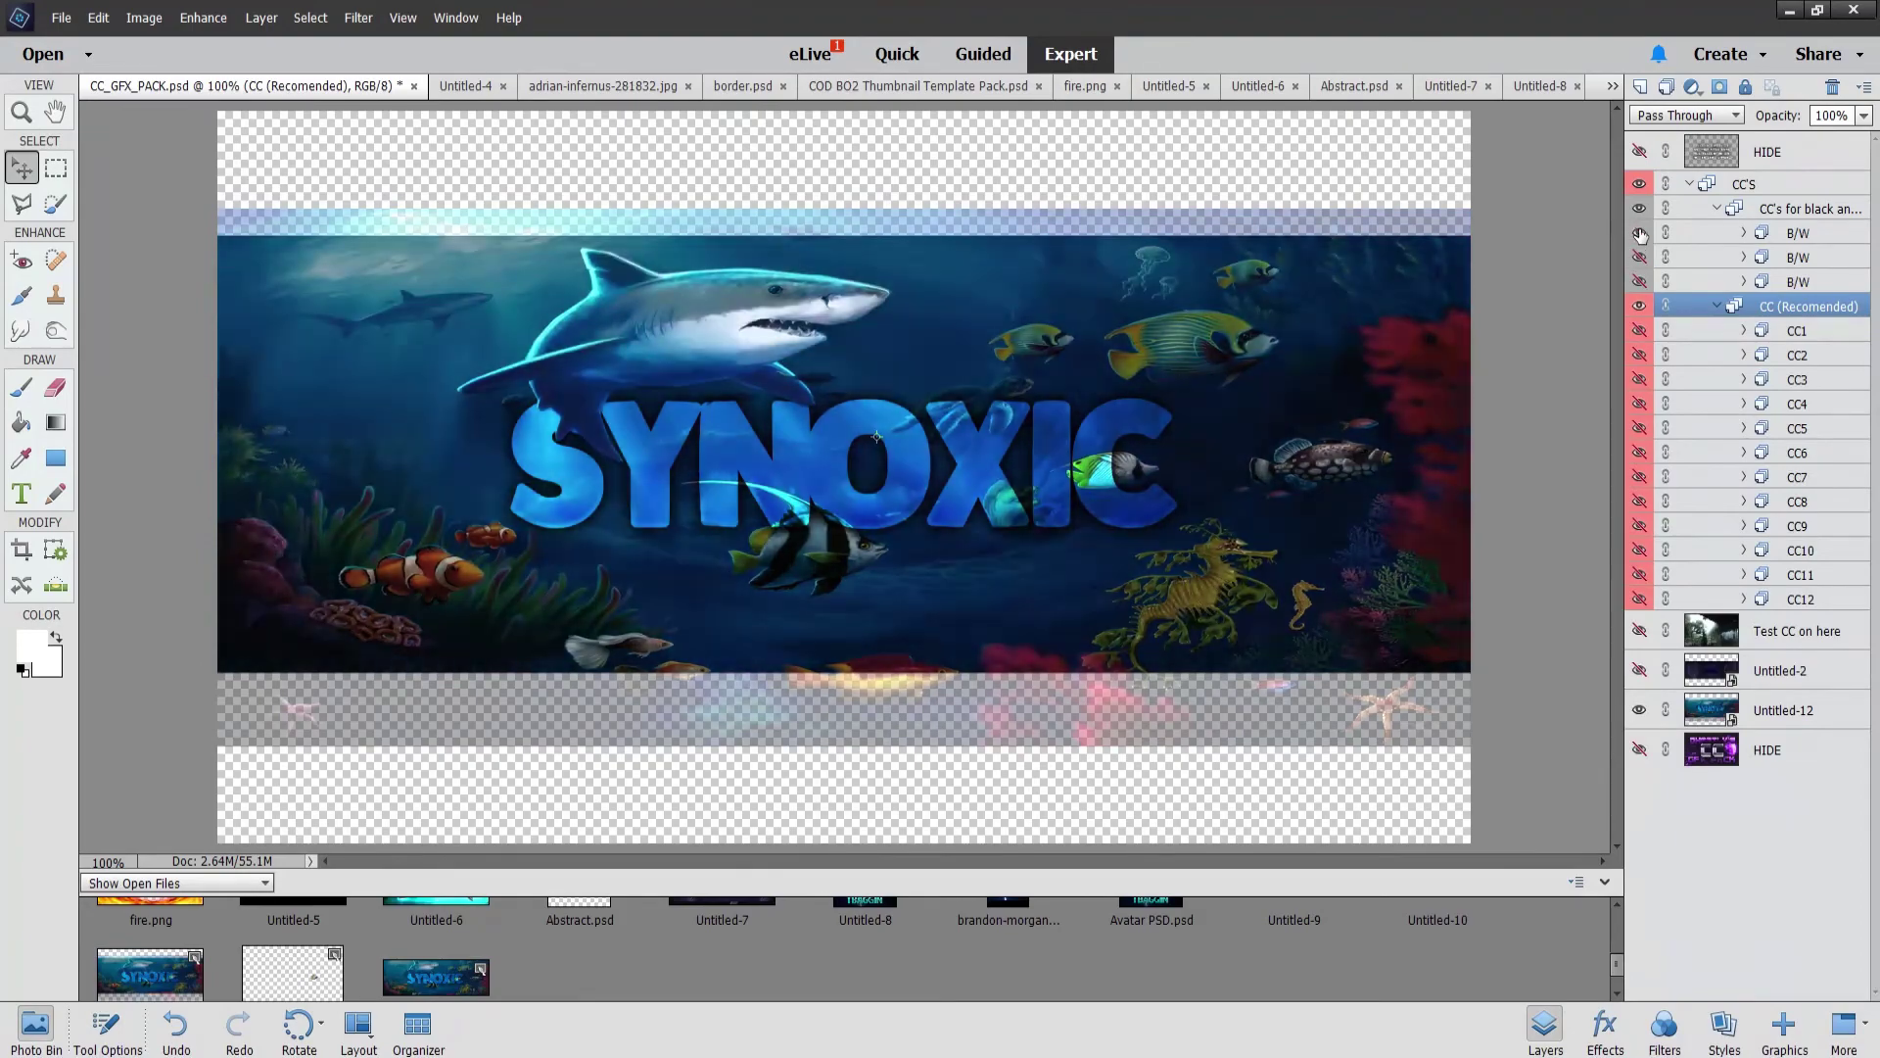
Step: Toggle the CC correction groups to compare grades, ending back on the blue grade
click(1639, 403)
click(1639, 428)
click(1638, 282)
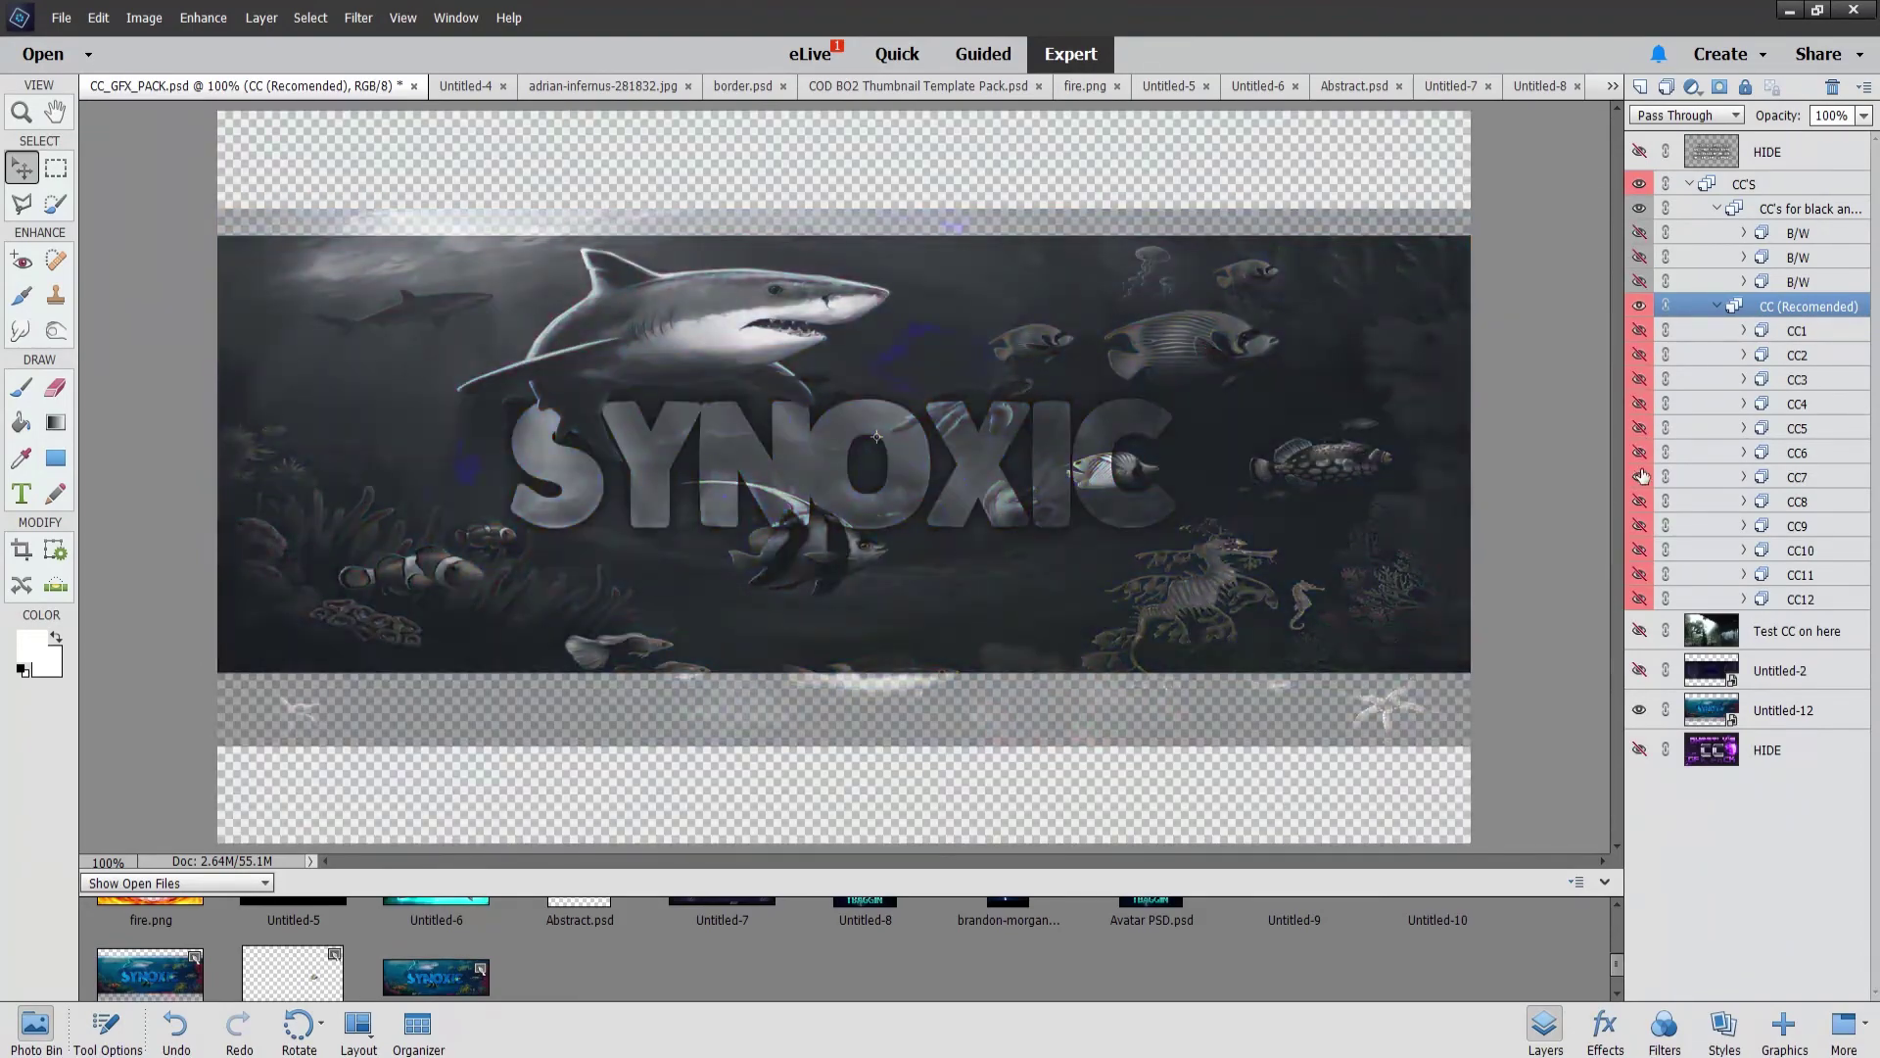
click(1638, 257)
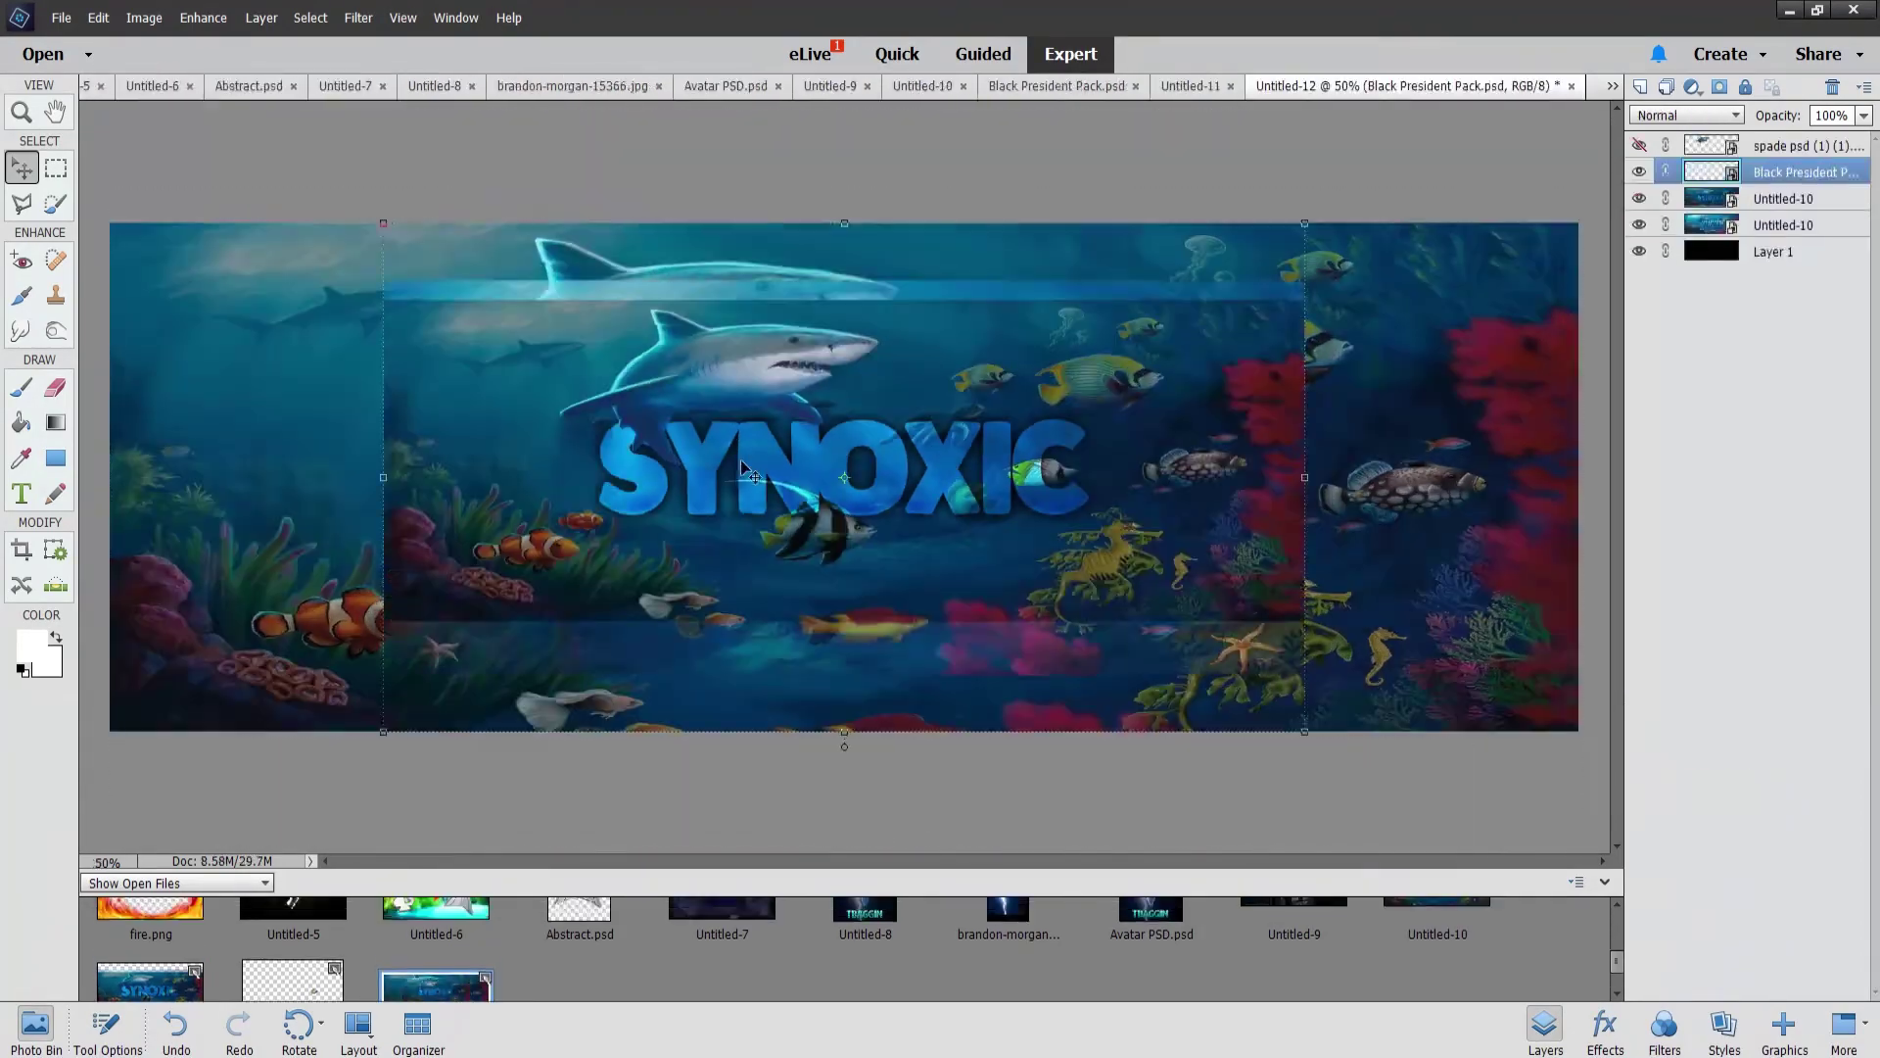